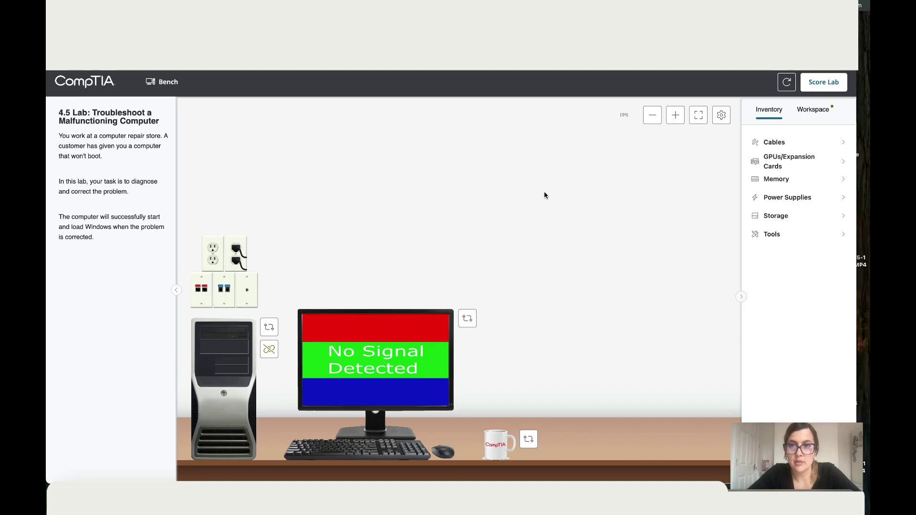
Zoom the workbench in two levels and back out one, then bring up the tower's side-view menu
click(675, 115)
click(676, 119)
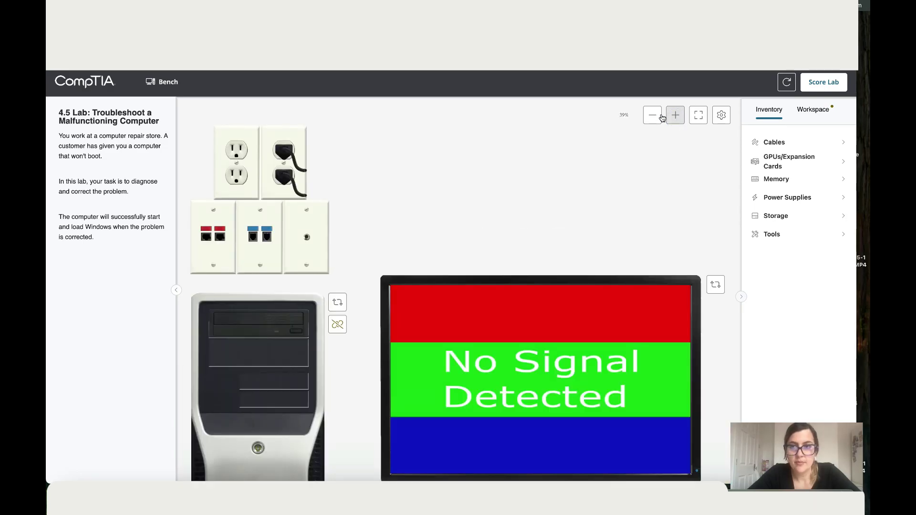
click(652, 115)
click(303, 252)
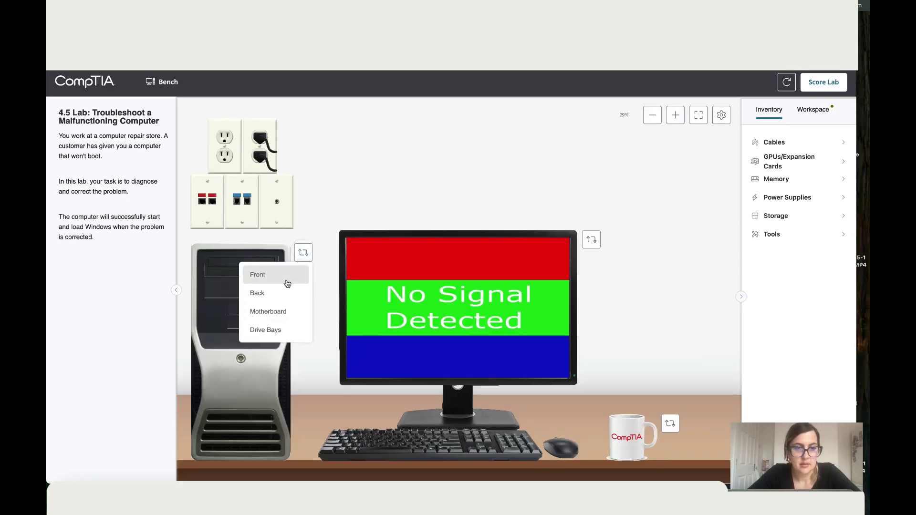
Try the power button, dismiss the failure message, and confirm the AC power cable is connected at the back
click(241, 359)
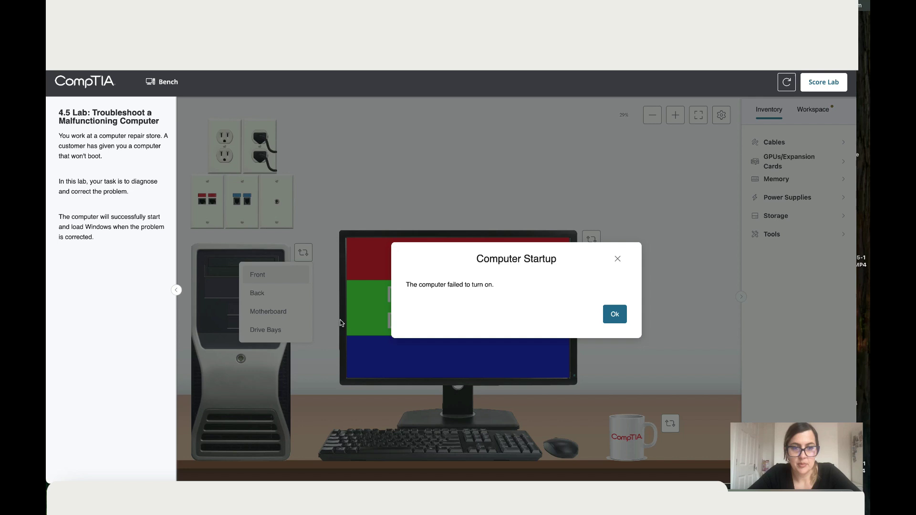
click(614, 314)
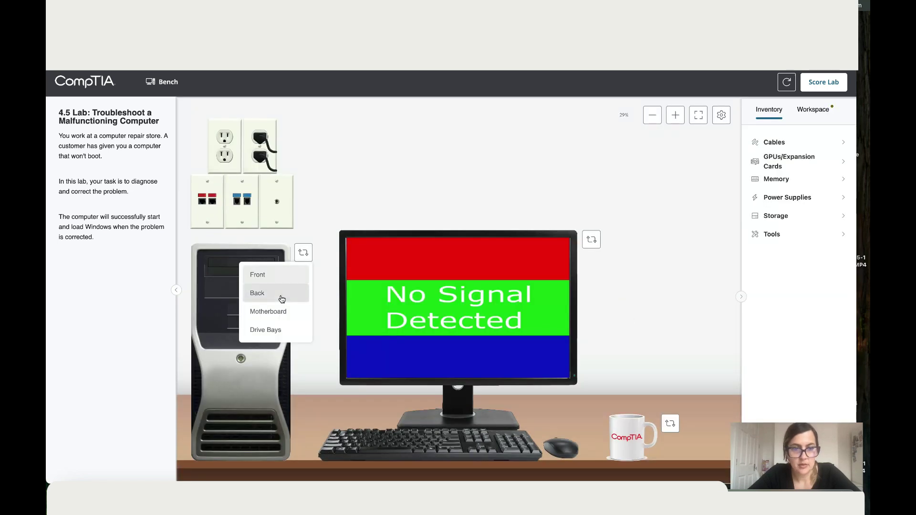
click(281, 296)
click(217, 282)
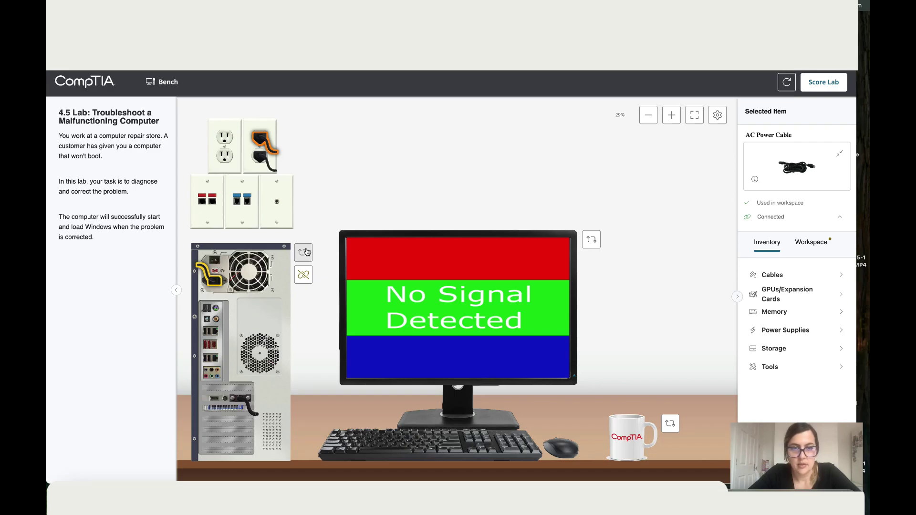
click(305, 251)
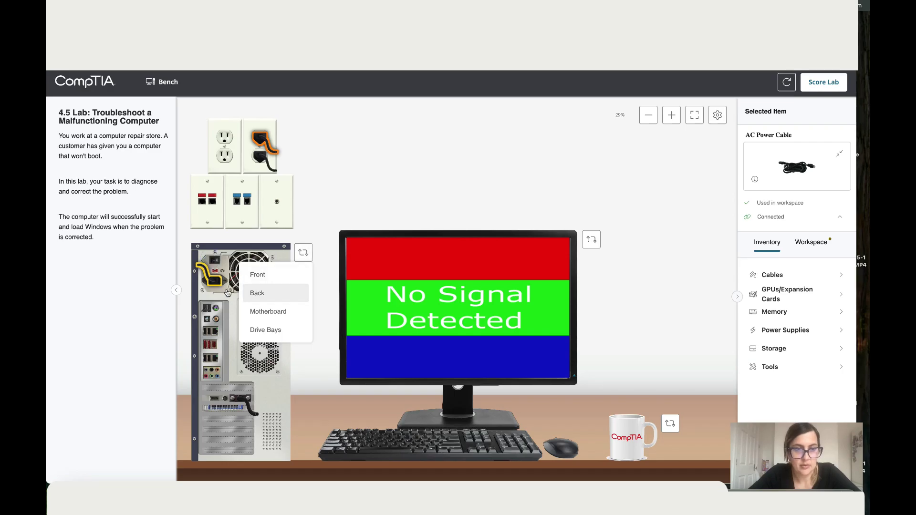
Open the case to the motherboard view and place a Power Supply Tester on the desk
click(268, 312)
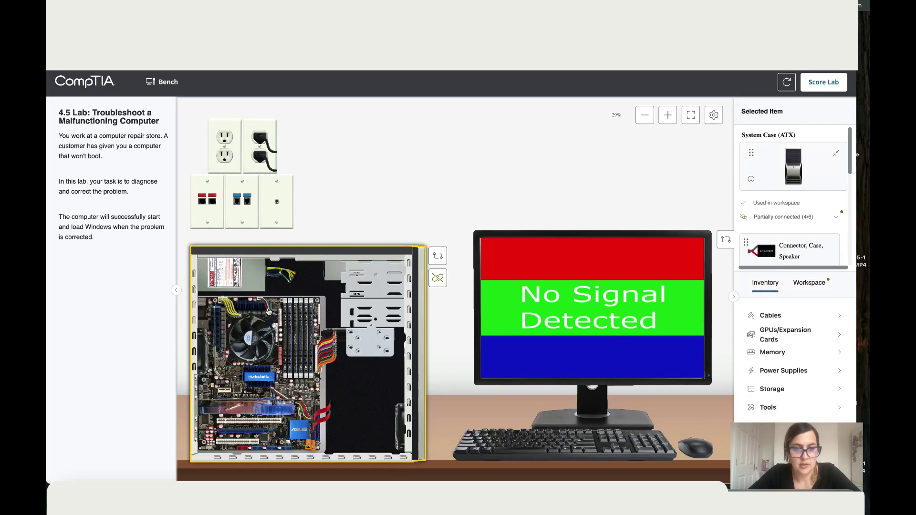
click(823, 409)
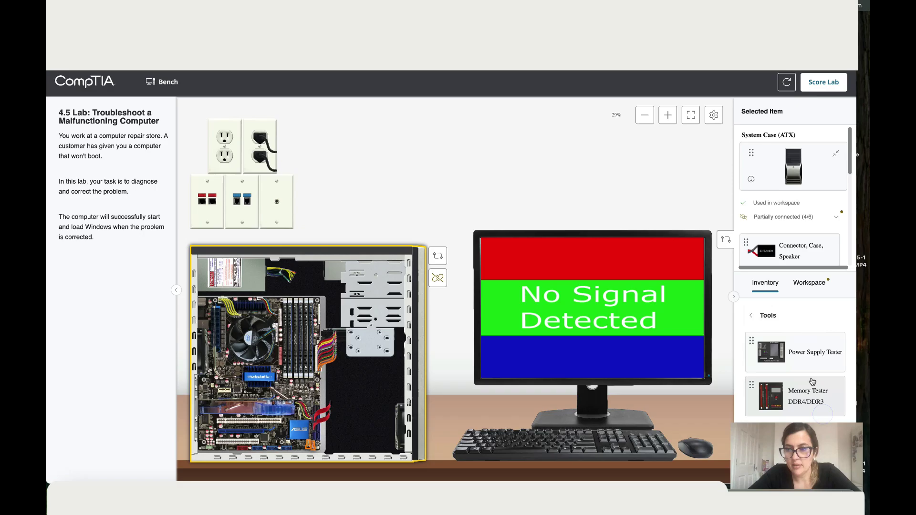
drag(814, 363, 502, 430)
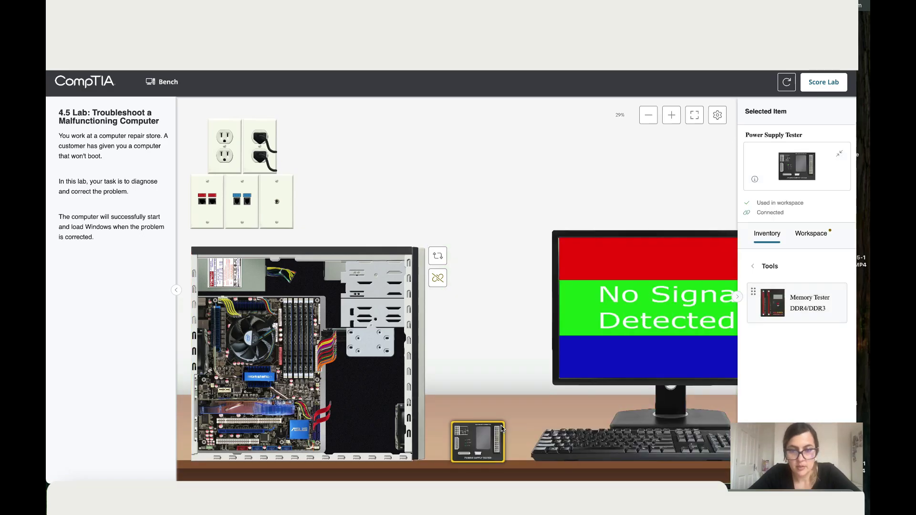
Plug the PSU's 24-pin, CPU and SATA power connectors into the tester
click(259, 277)
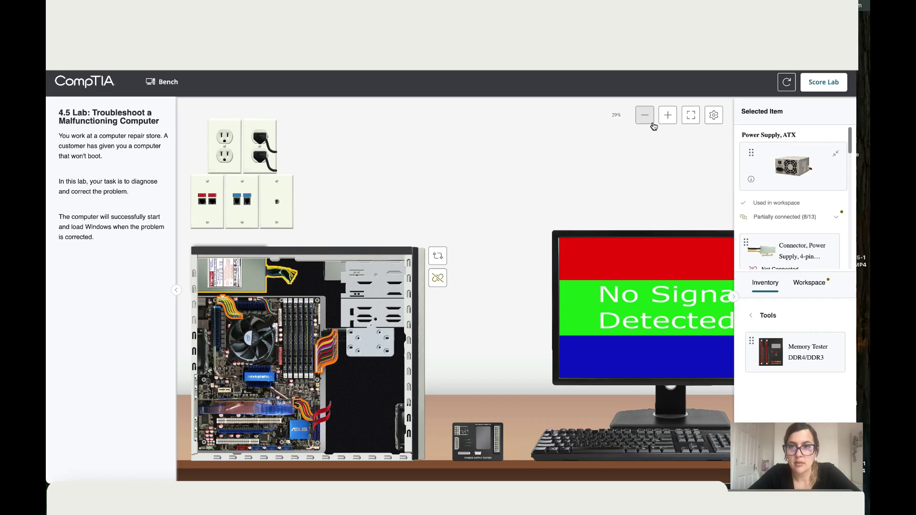
click(667, 115)
scroll(582, 228, down, 2)
scroll(578, 226, down, 1)
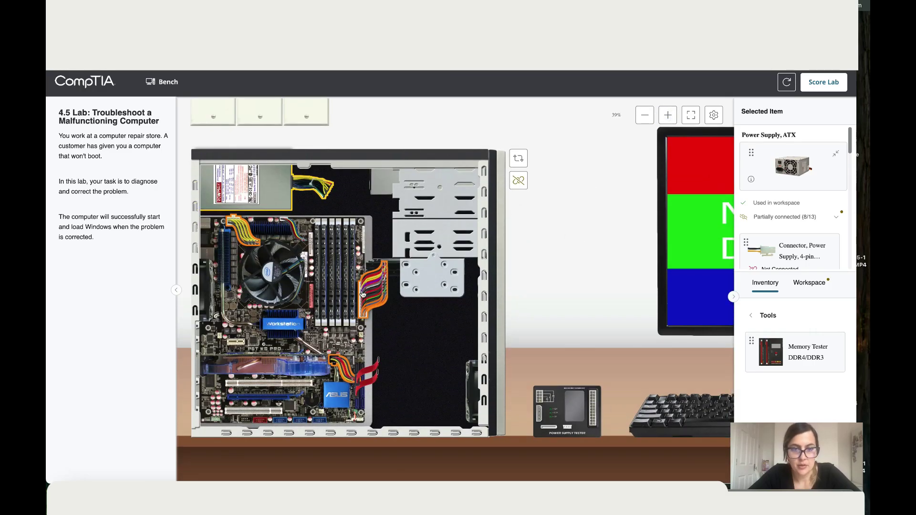
drag(363, 294, 590, 400)
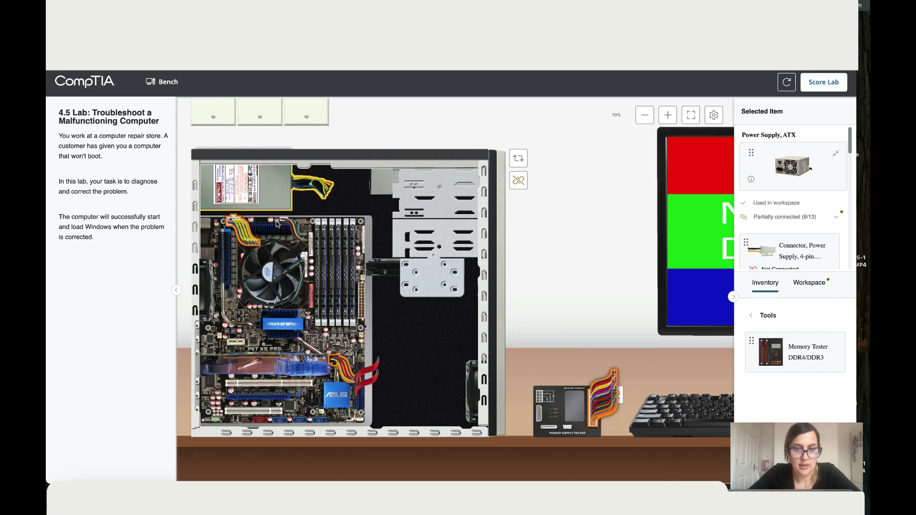
drag(277, 223, 541, 396)
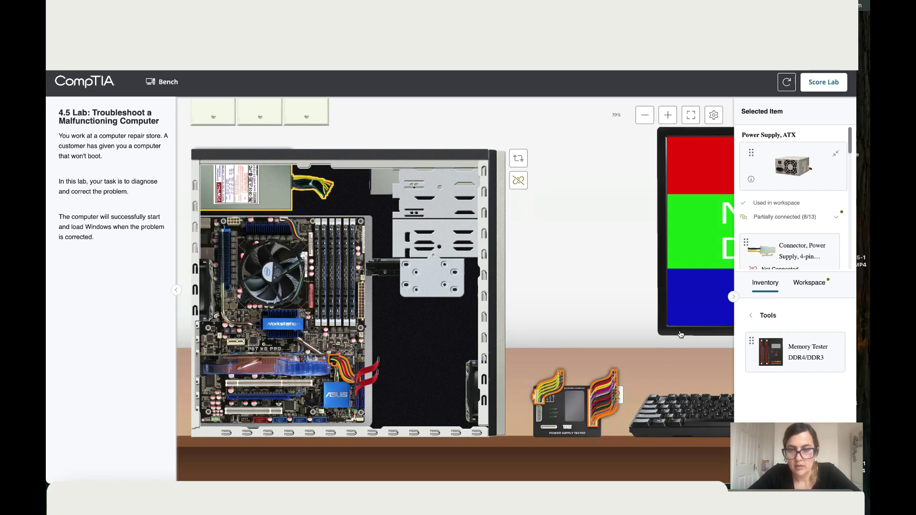
scroll(790, 216, down, 3)
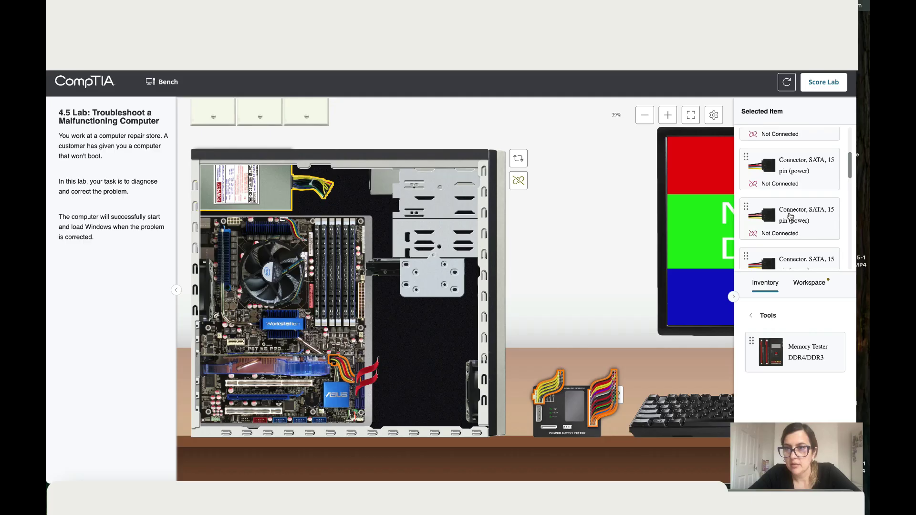
drag(811, 164, 550, 432)
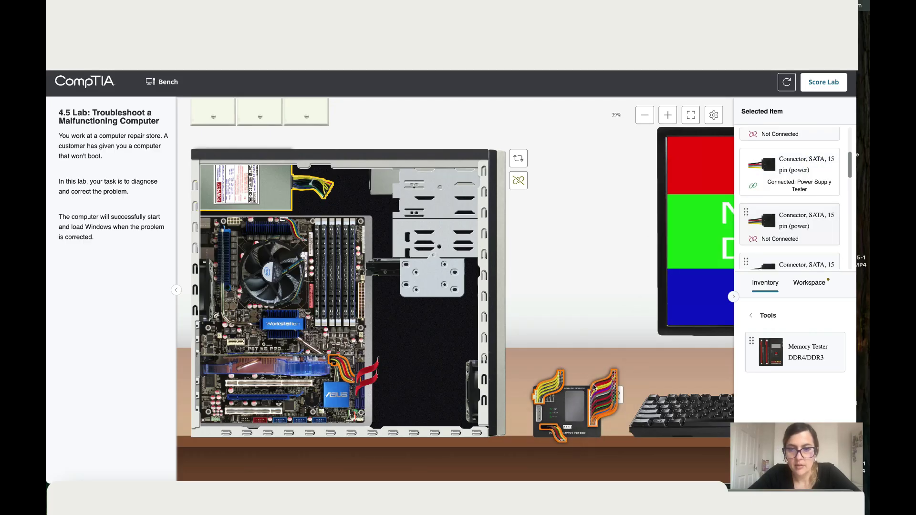
Turn the case to its back, switch on the PSU, and zoom in to read the tester's voltages
click(519, 158)
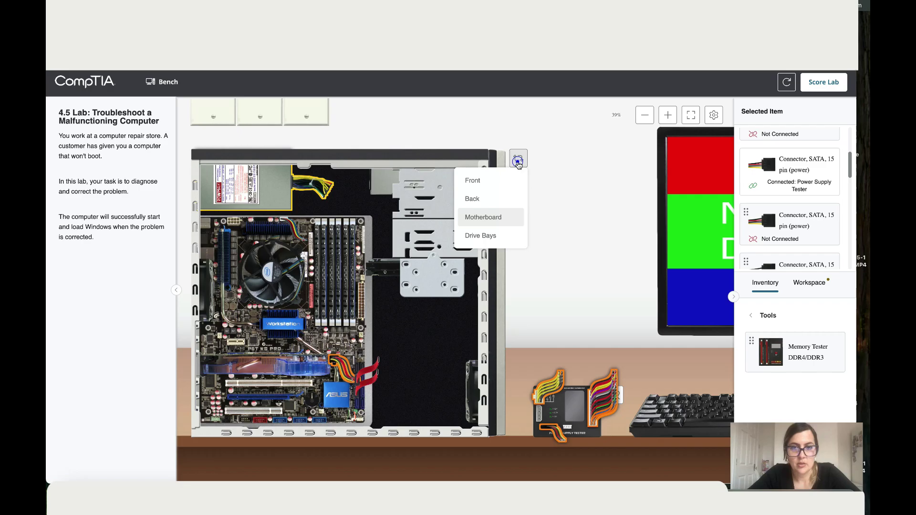
click(485, 199)
click(226, 166)
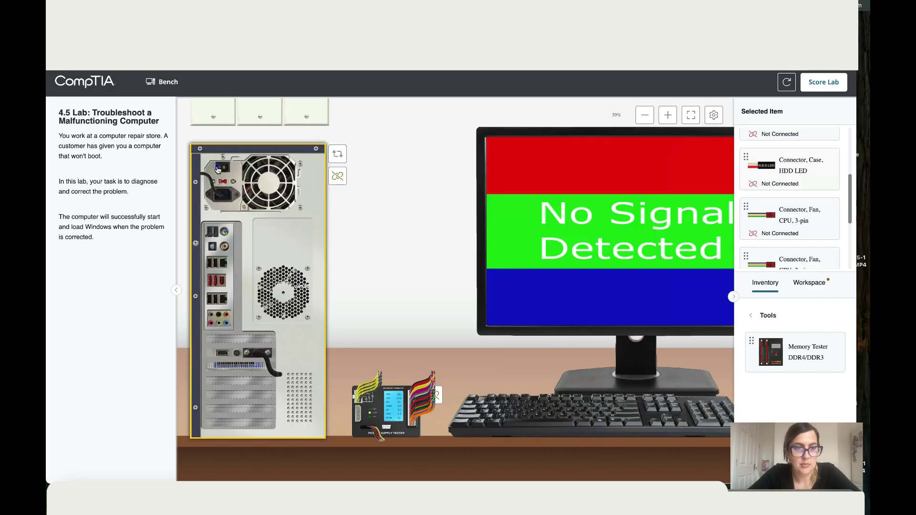
click(669, 115)
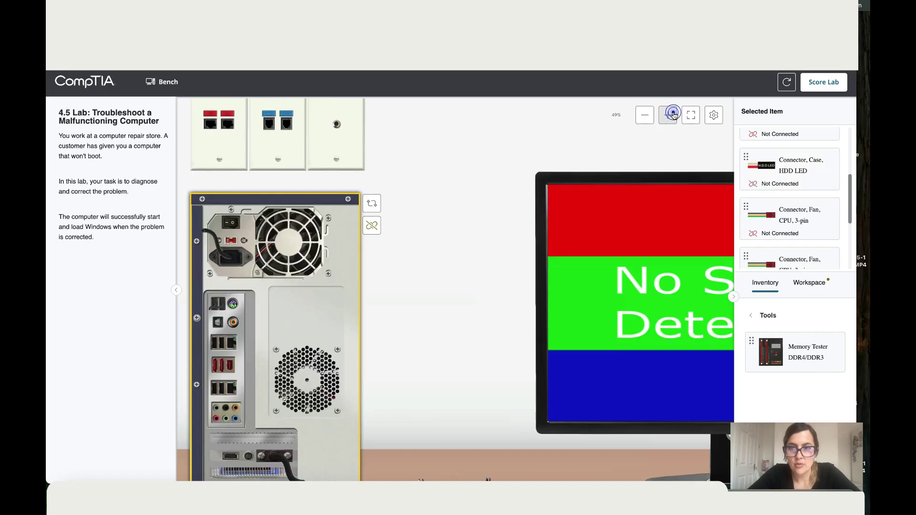
click(669, 115)
scroll(569, 251, down, 3)
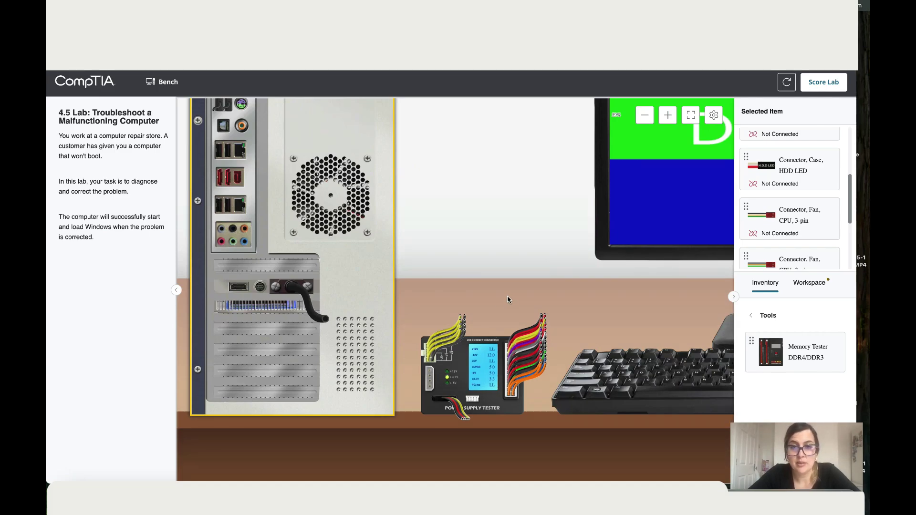
click(645, 119)
click(646, 120)
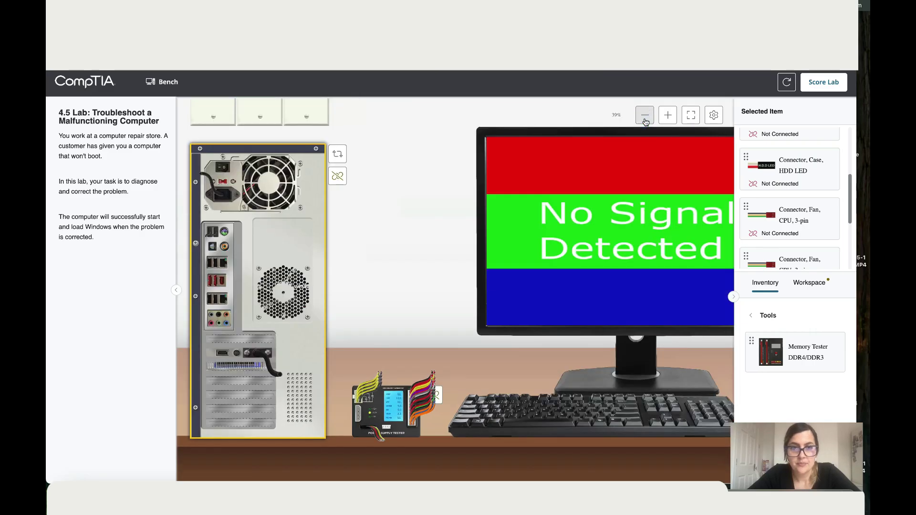
click(645, 118)
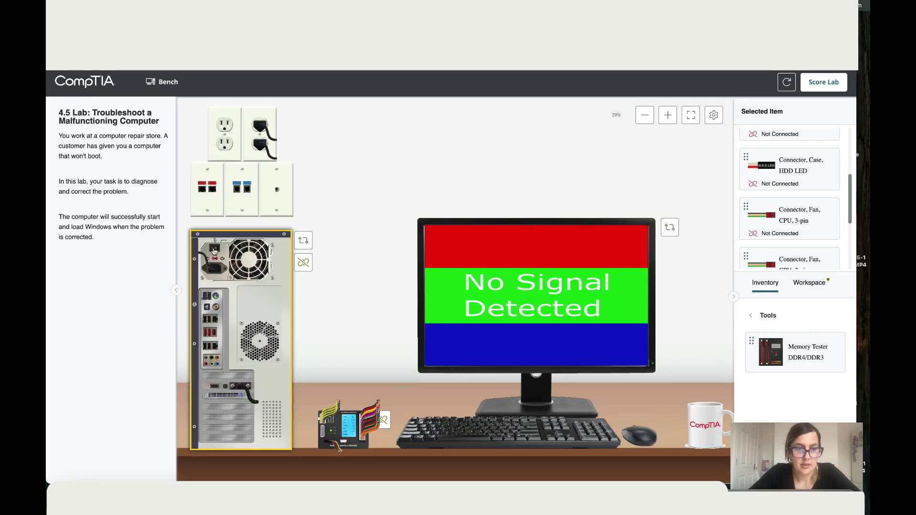
Unplug the AC cable from the power supply and return the tester, with its leads disconnected, to inventory
click(304, 240)
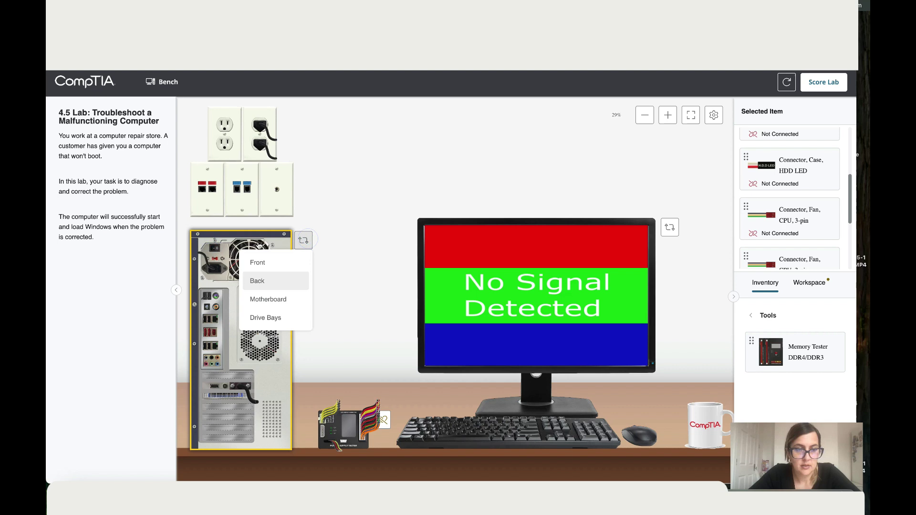
click(218, 261)
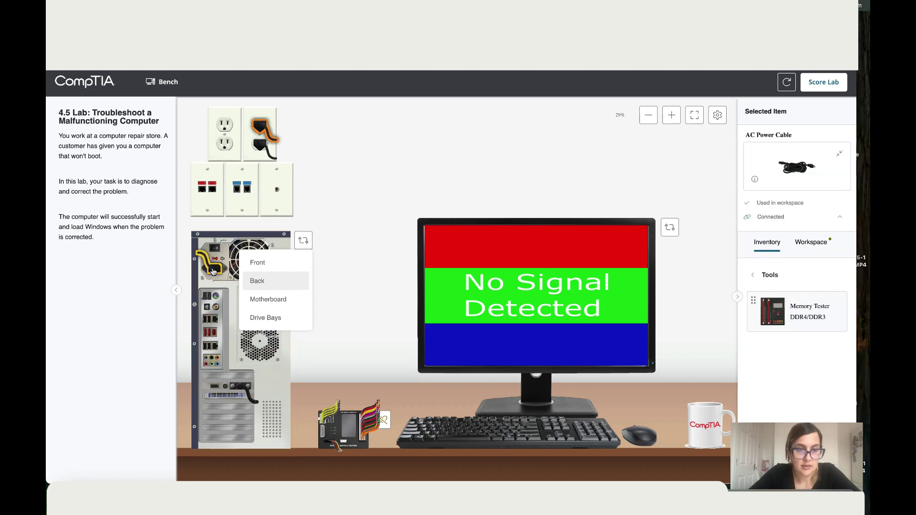
drag(217, 261, 184, 288)
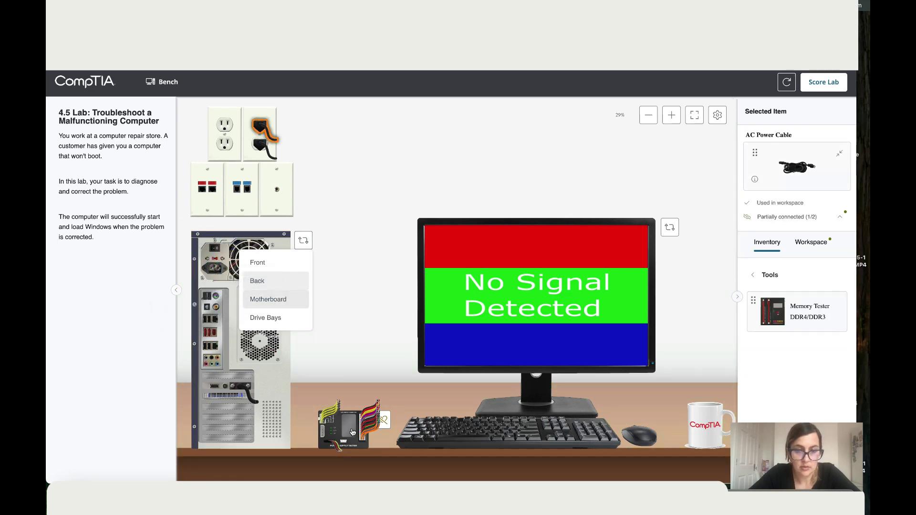
click(361, 432)
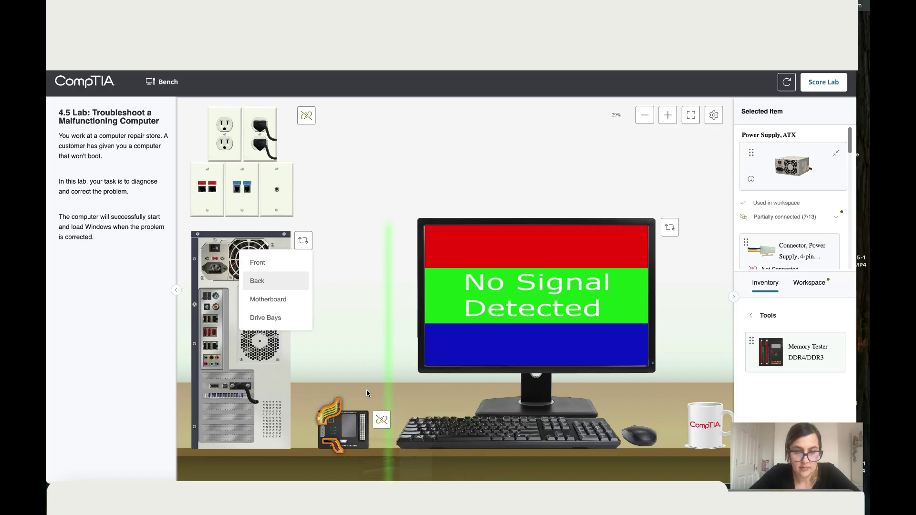
drag(322, 414, 339, 362)
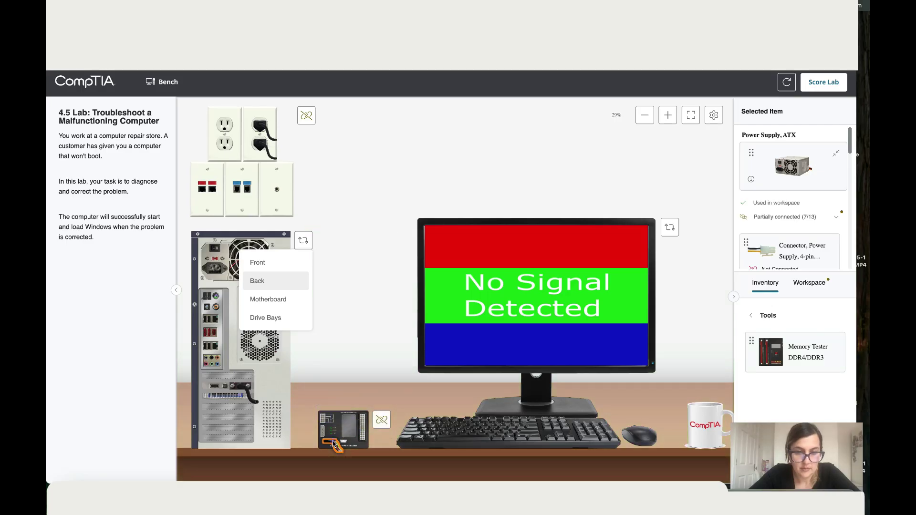
drag(341, 431, 793, 372)
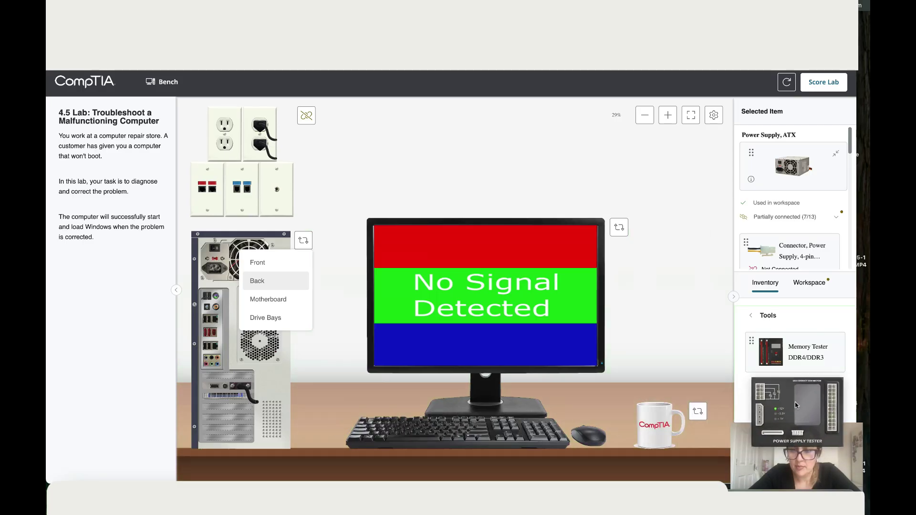
Disconnect the power supply's cables on the motherboard and drive bay sides
click(267, 299)
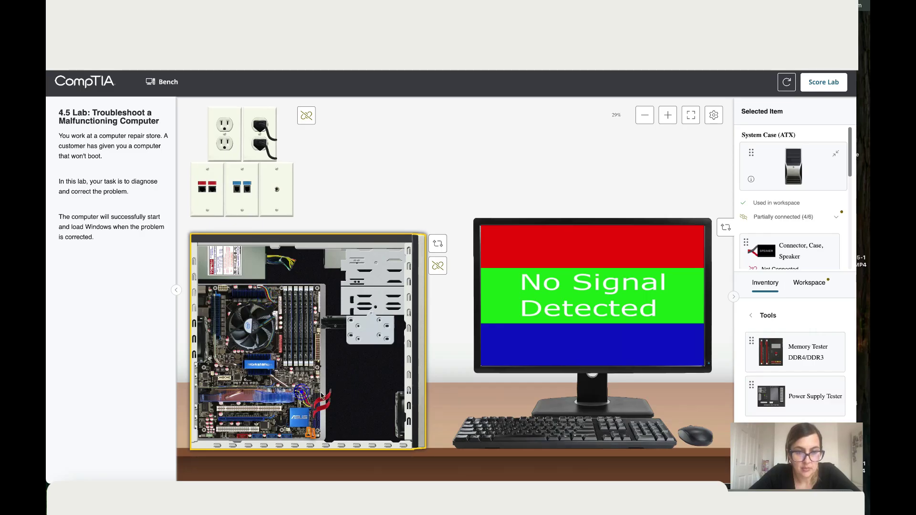
drag(321, 395, 367, 403)
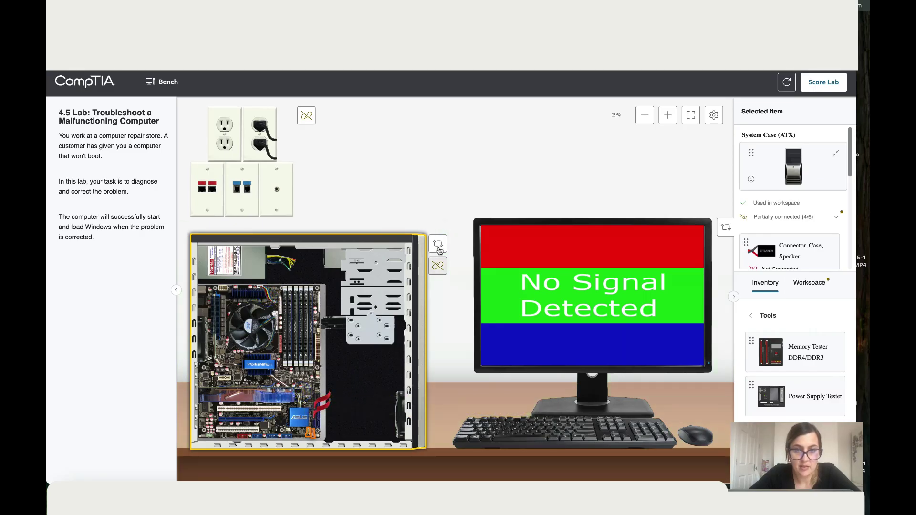
click(438, 245)
click(415, 324)
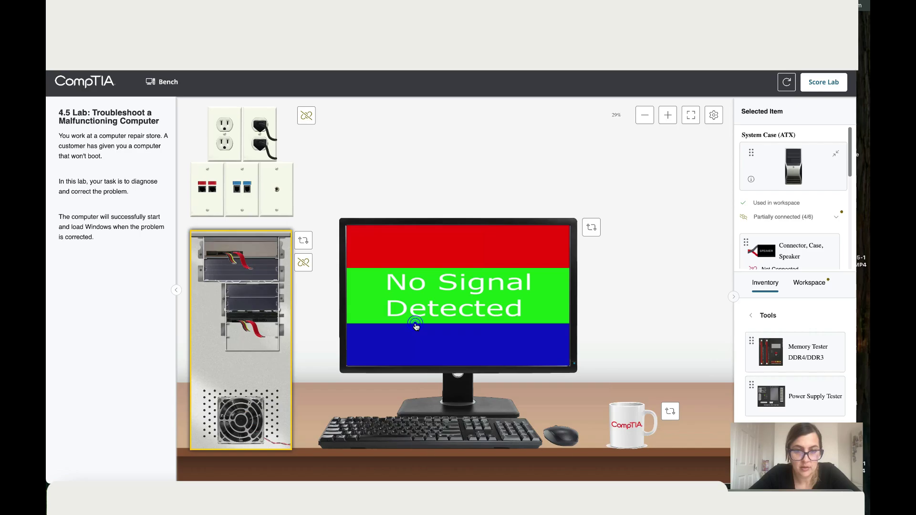
drag(226, 258, 353, 365)
Lift the ATX power supply out of the case onto the desk
click(303, 240)
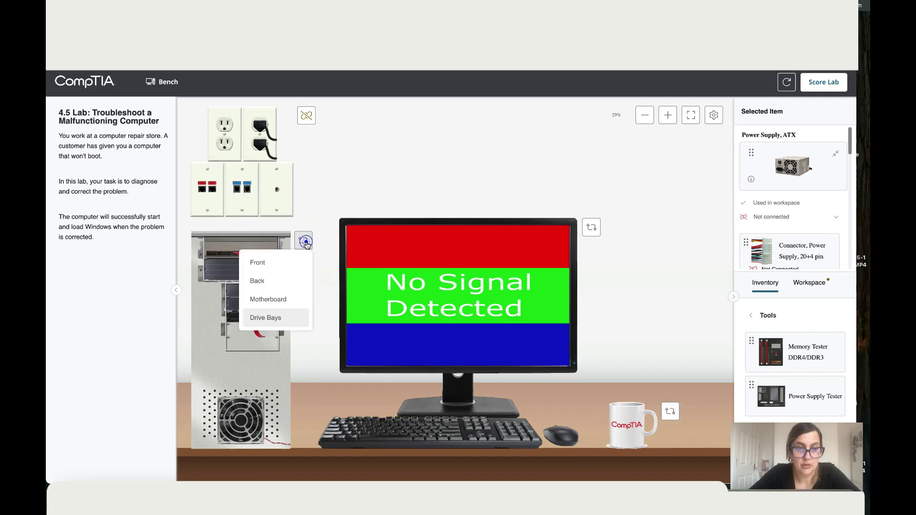
click(276, 300)
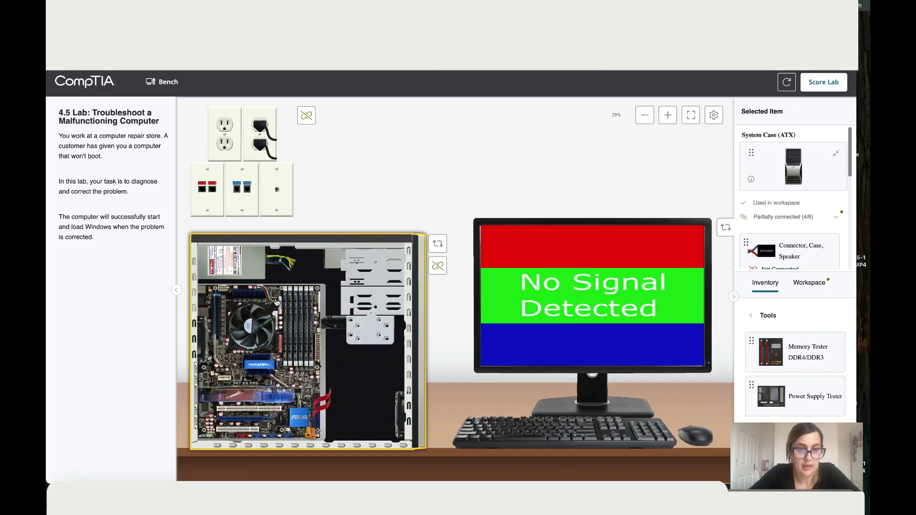
click(247, 258)
drag(247, 257, 498, 415)
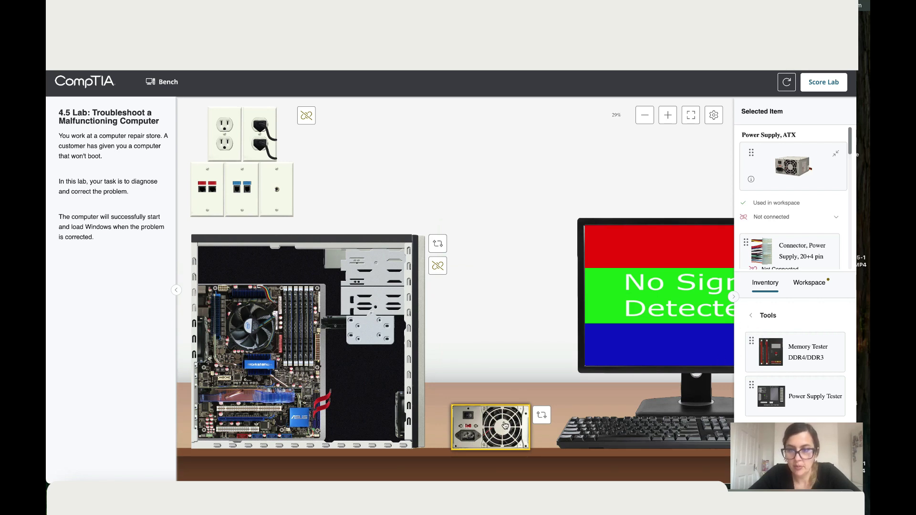
Return the old power supply to inventory and open the Power Supplies list
drag(505, 424, 812, 400)
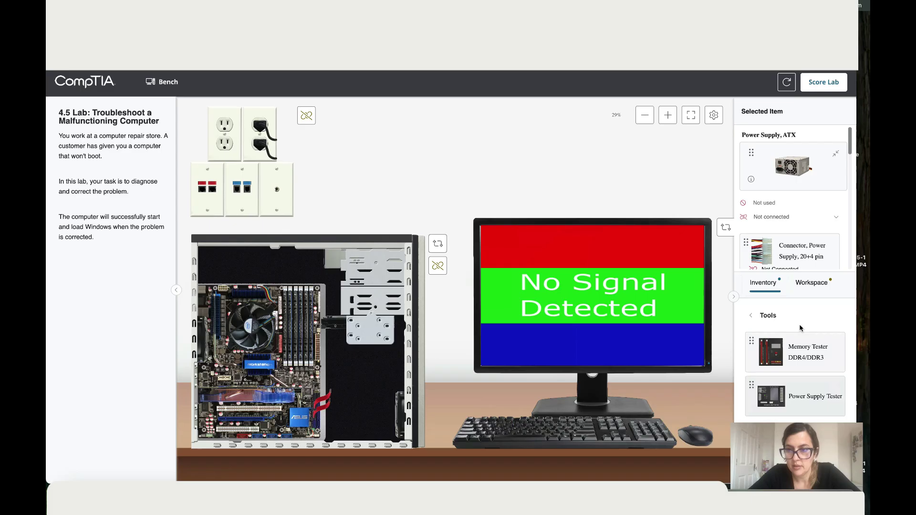
click(753, 317)
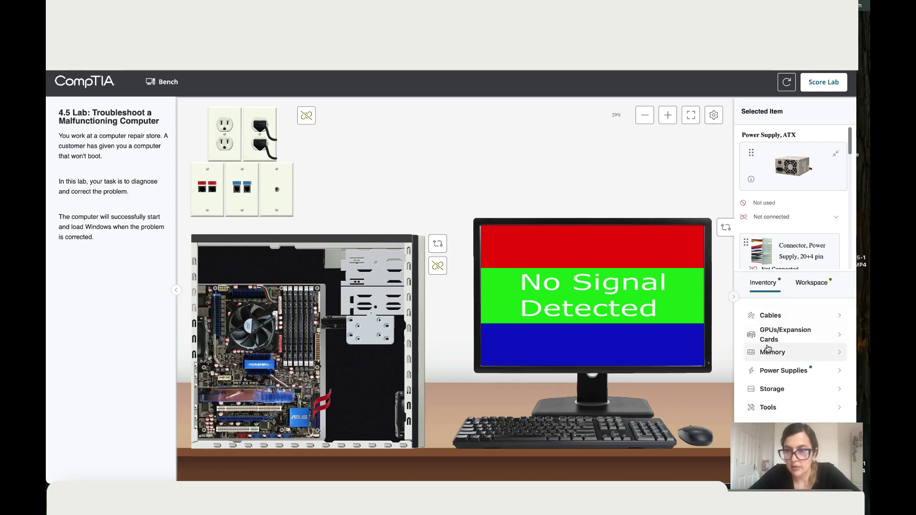
click(776, 376)
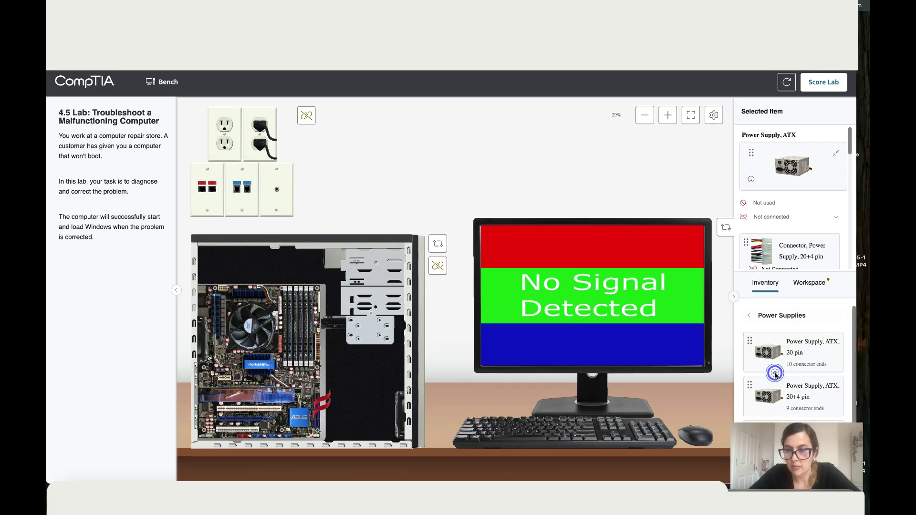
drag(827, 445, 723, 158)
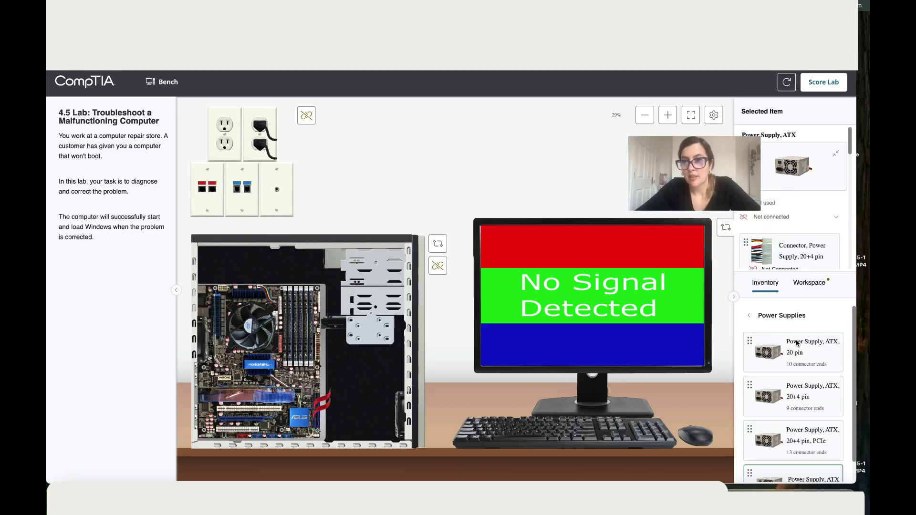
scroll(791, 447, down, 1)
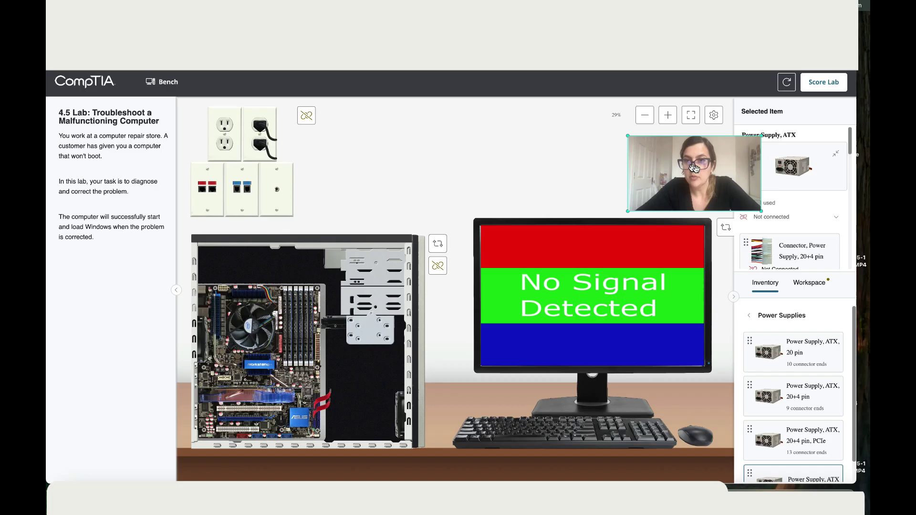
drag(688, 165, 628, 174)
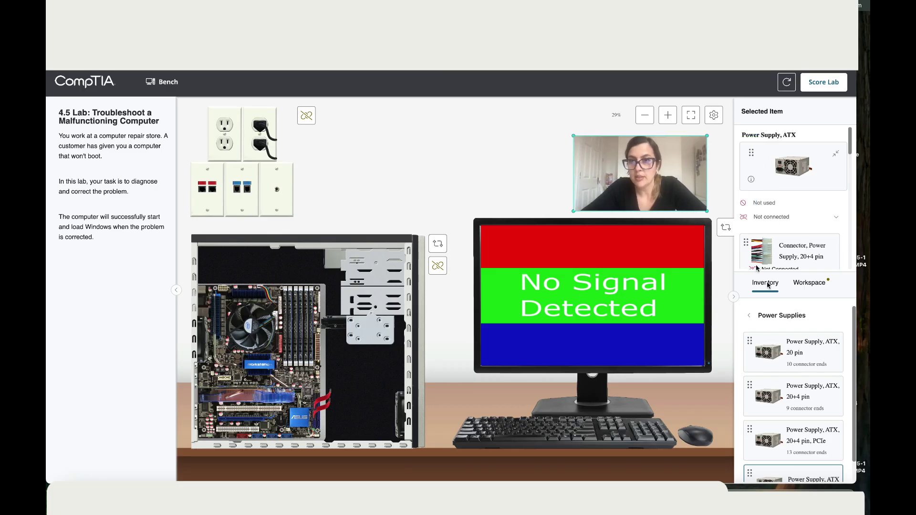
Compare the ATX 20 pin and 20+4 pin supplies, reviewing the 20+4 pin item details
click(781, 342)
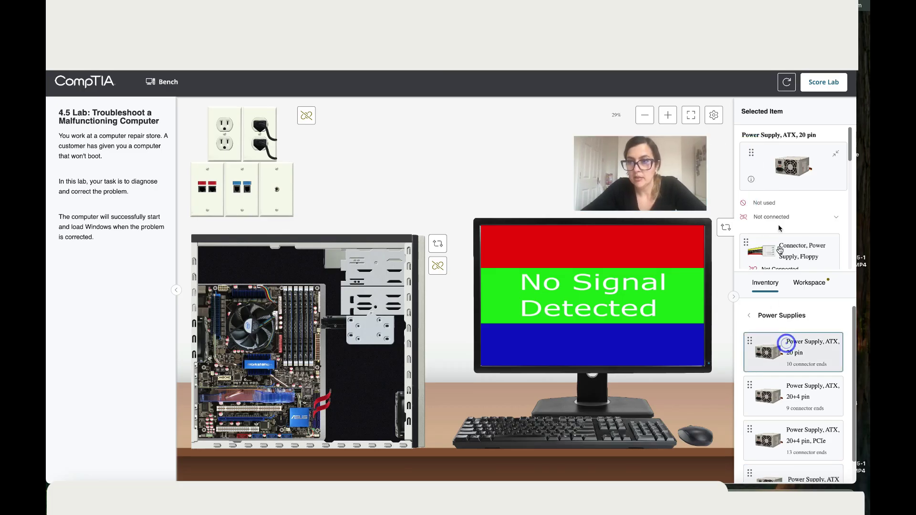
click(794, 402)
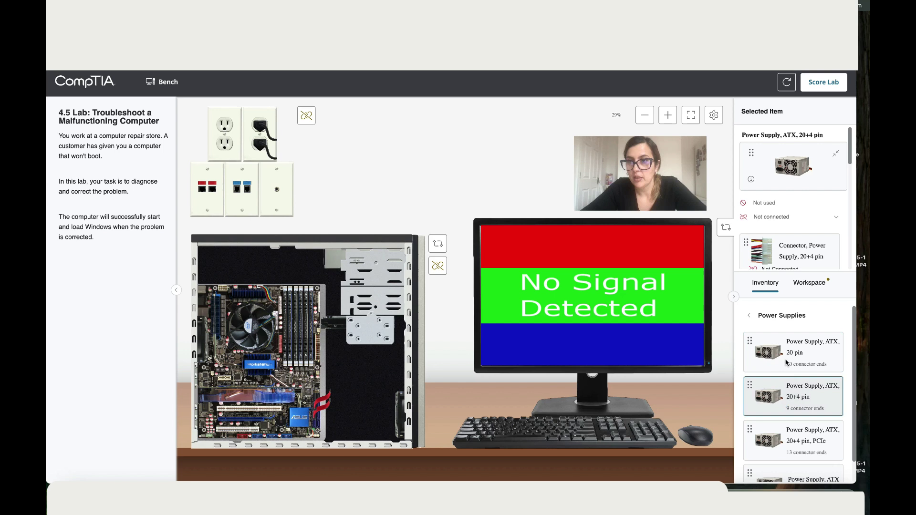
click(752, 181)
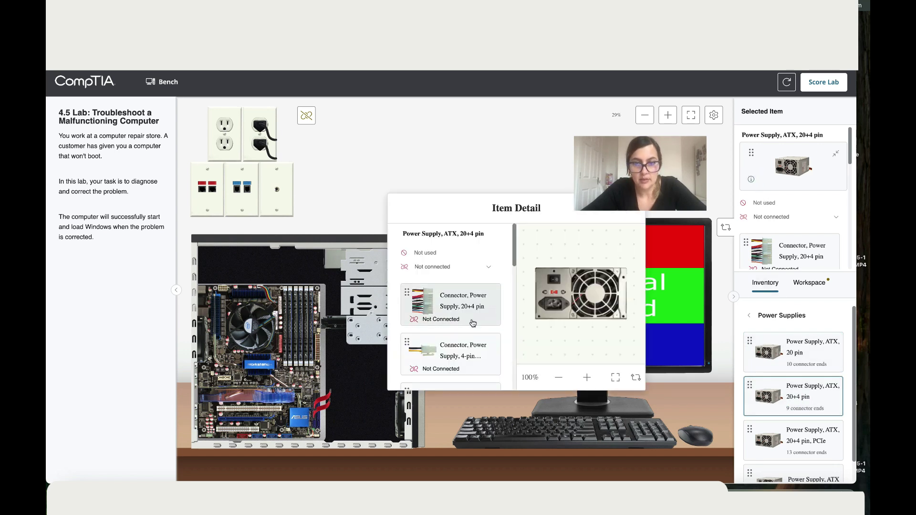
scroll(472, 324, down, 5)
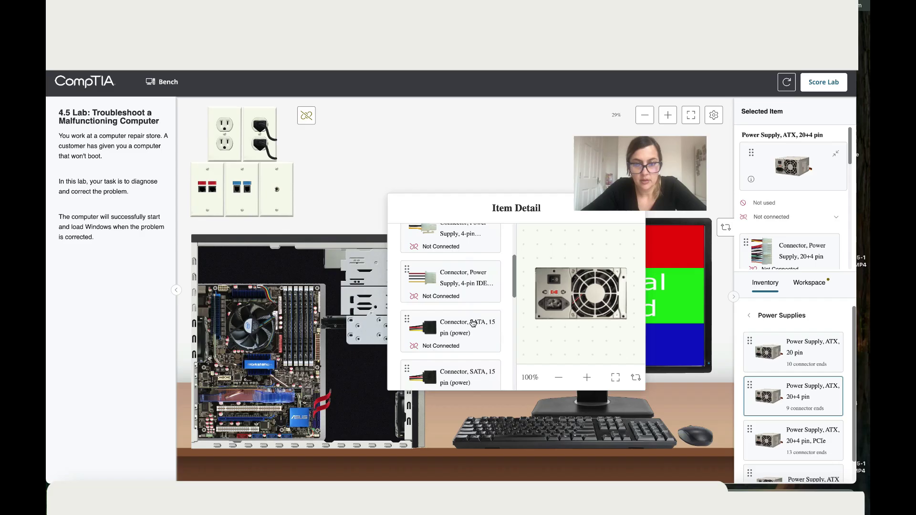
scroll(472, 324, down, 7)
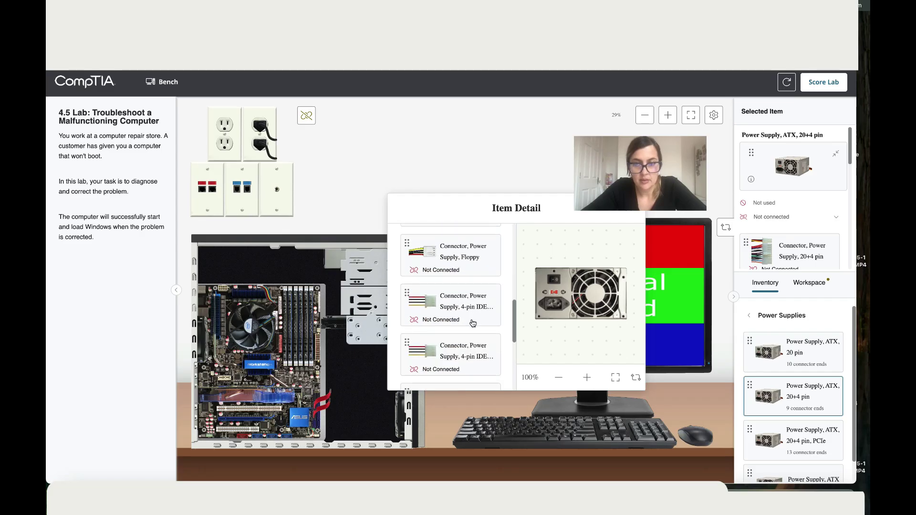
scroll(473, 323, down, 6)
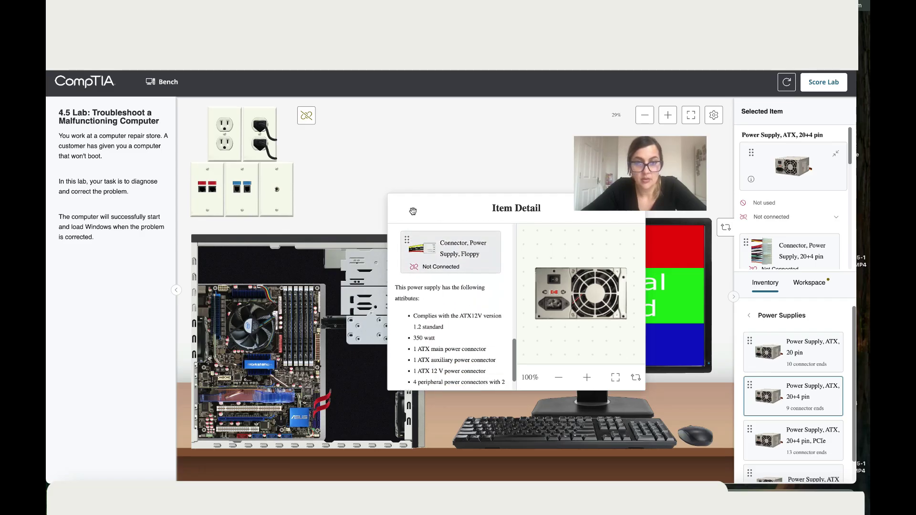
drag(549, 213, 555, 271)
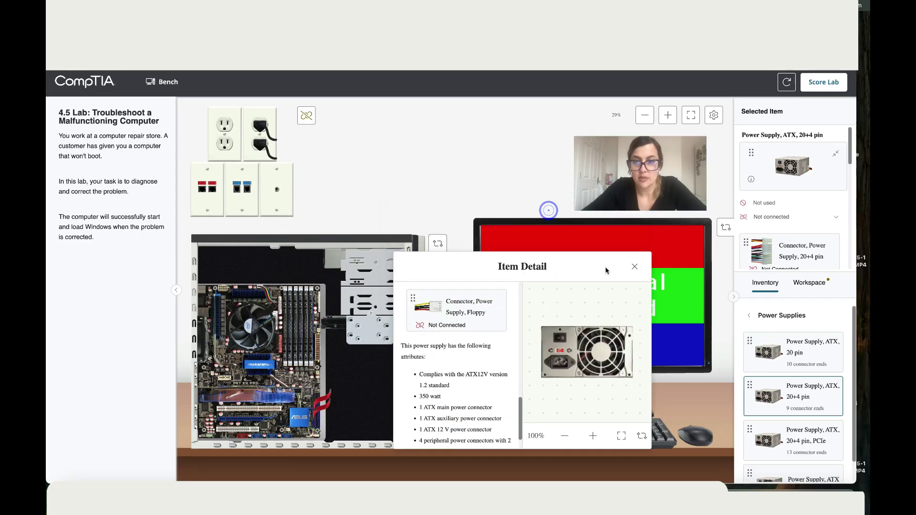
click(634, 268)
Select the ATX 20+4 pin PCIe power supply after checking its item details
click(792, 439)
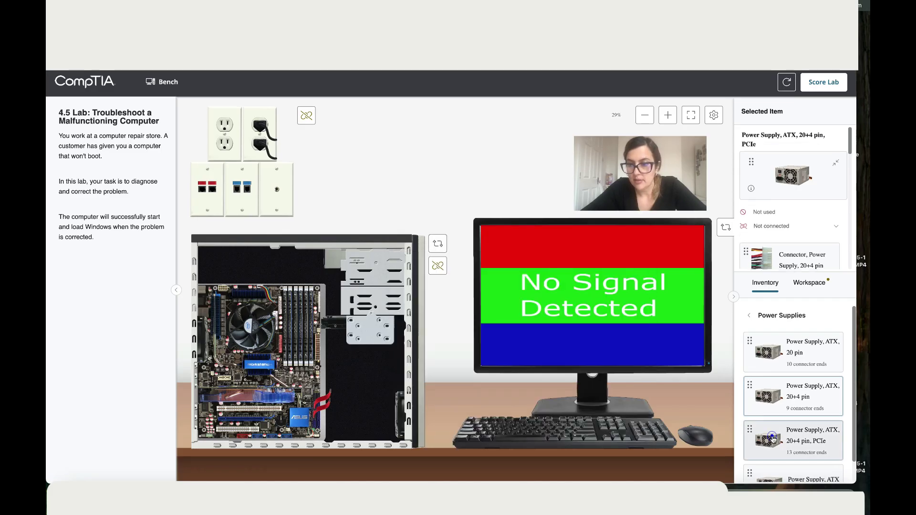
click(750, 189)
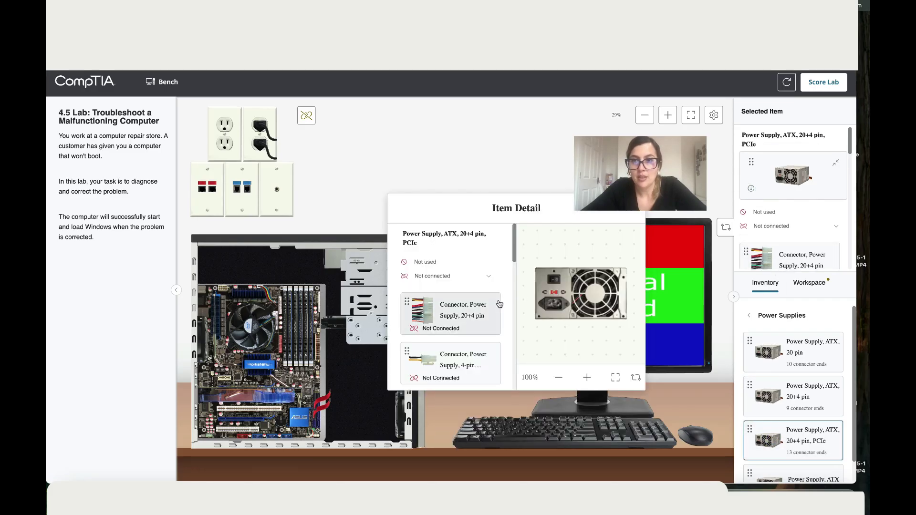
scroll(476, 306, down, 5)
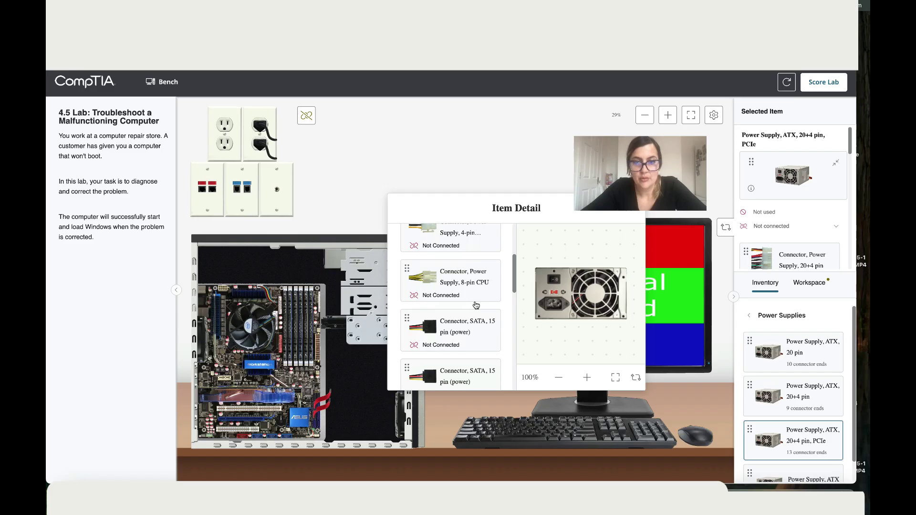
drag(510, 208, 596, 289)
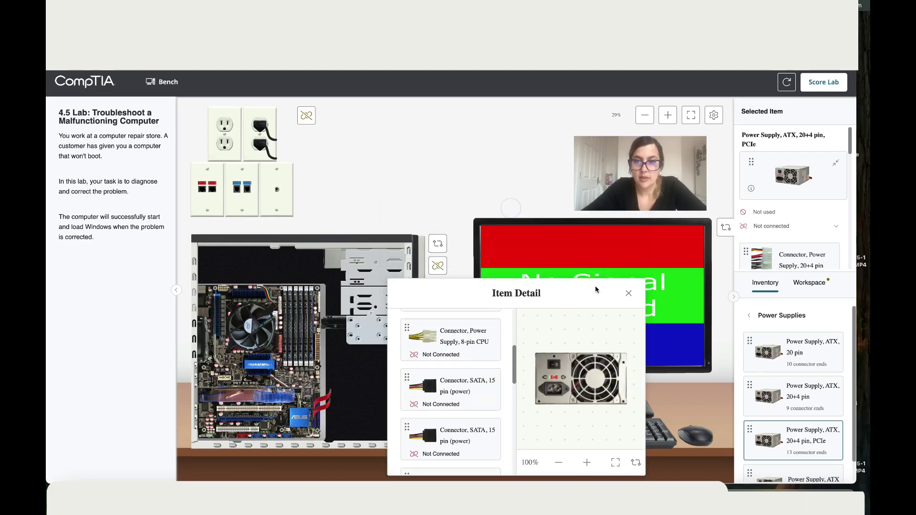
click(629, 294)
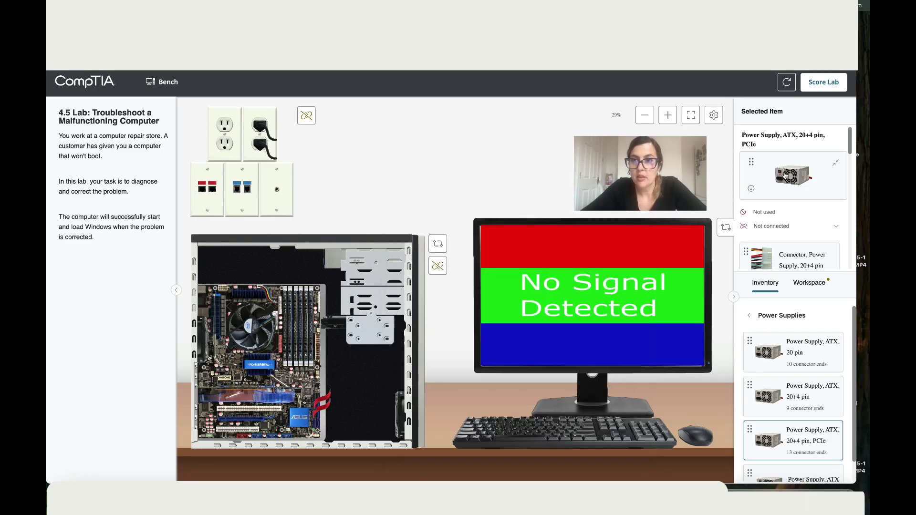
Mount the 20+4 pin PCIe supply in the case and plug its 20+4 pin and 8-pin CPU connectors into the motherboard
drag(785, 174, 250, 266)
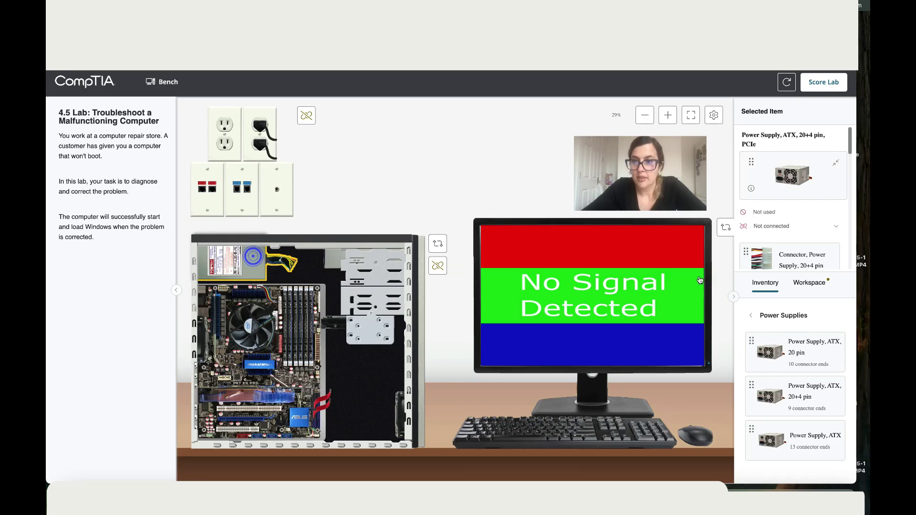
scroll(793, 252, down, 1)
drag(793, 252, 325, 356)
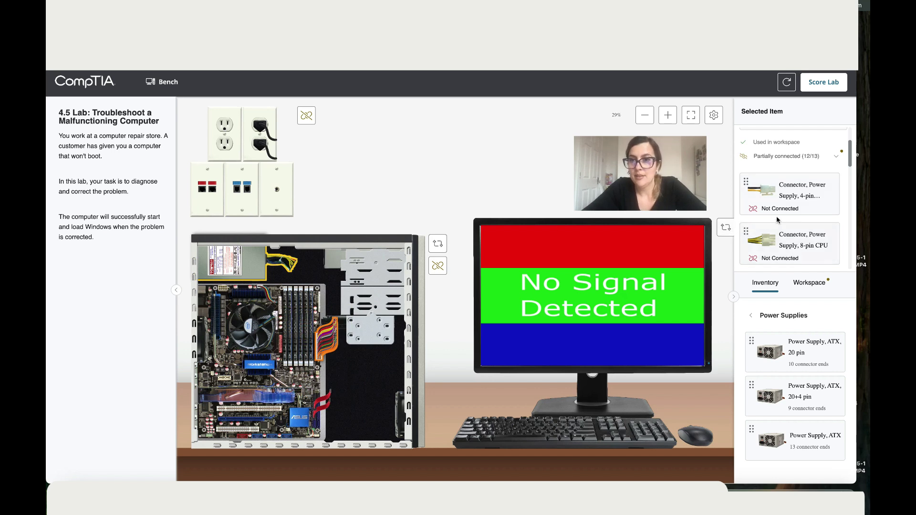
drag(646, 168, 588, 158)
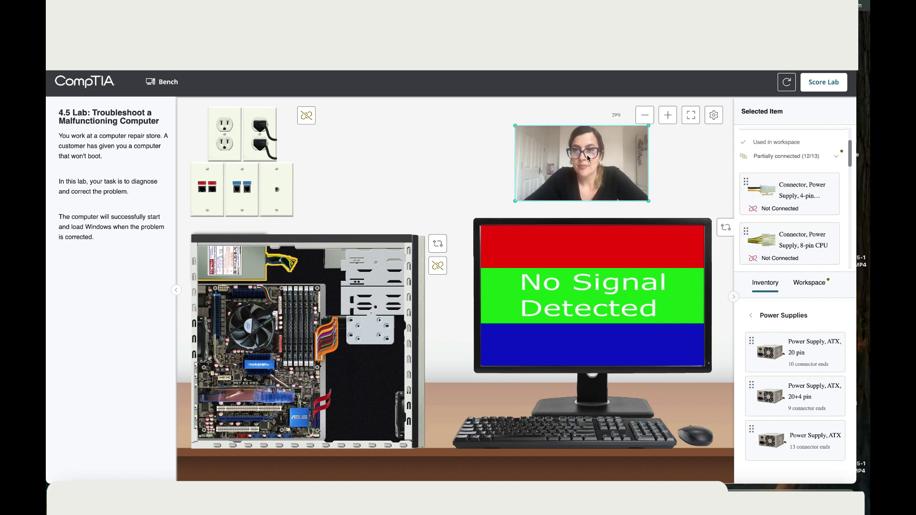
drag(785, 244, 221, 289)
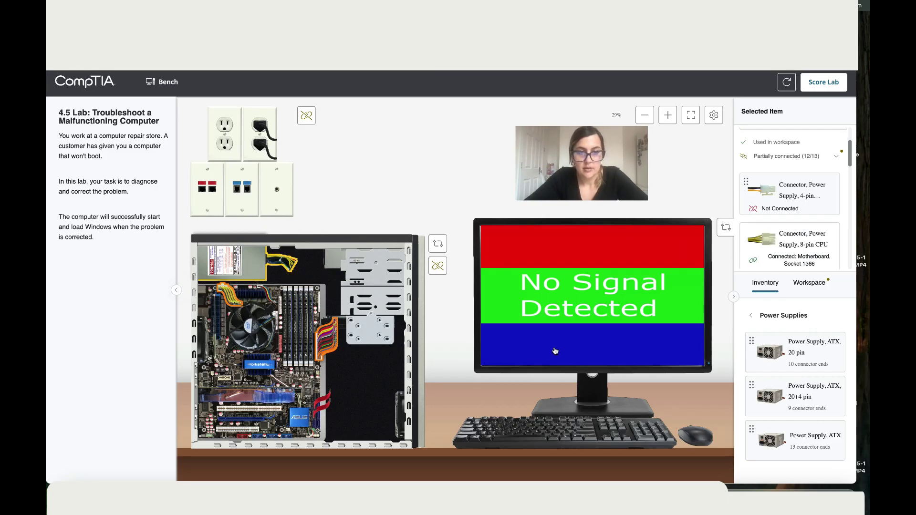
scroll(773, 228, down, 1)
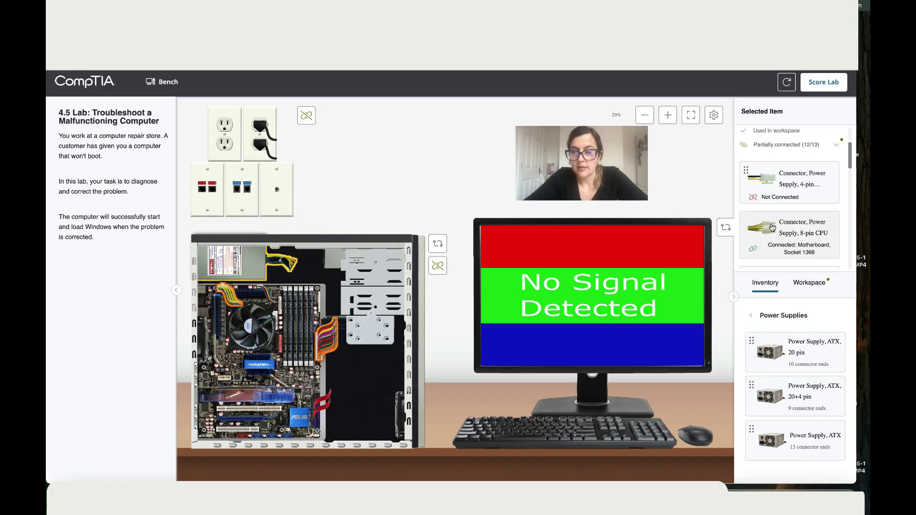
scroll(773, 228, down, 1)
scroll(772, 228, down, 5)
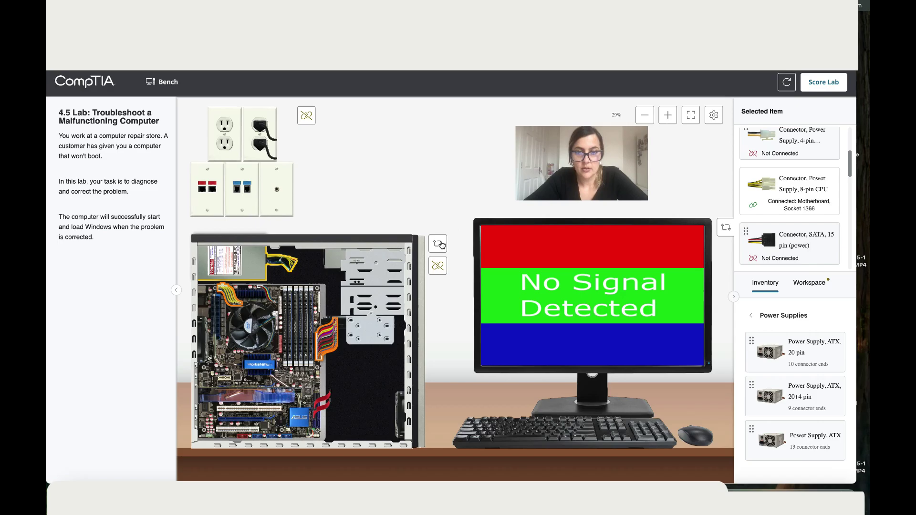
Turn the case to its drive bays side to inspect the installed drives
click(437, 243)
click(399, 321)
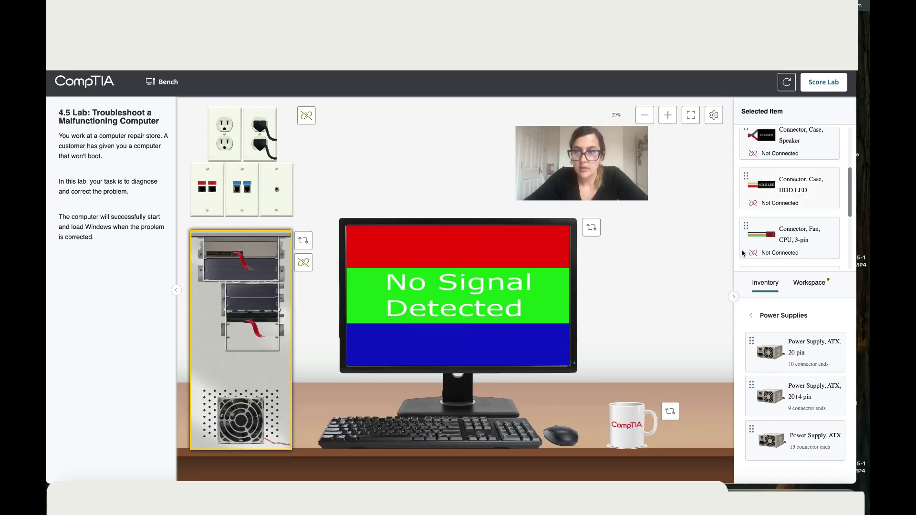
scroll(814, 148, up, 1)
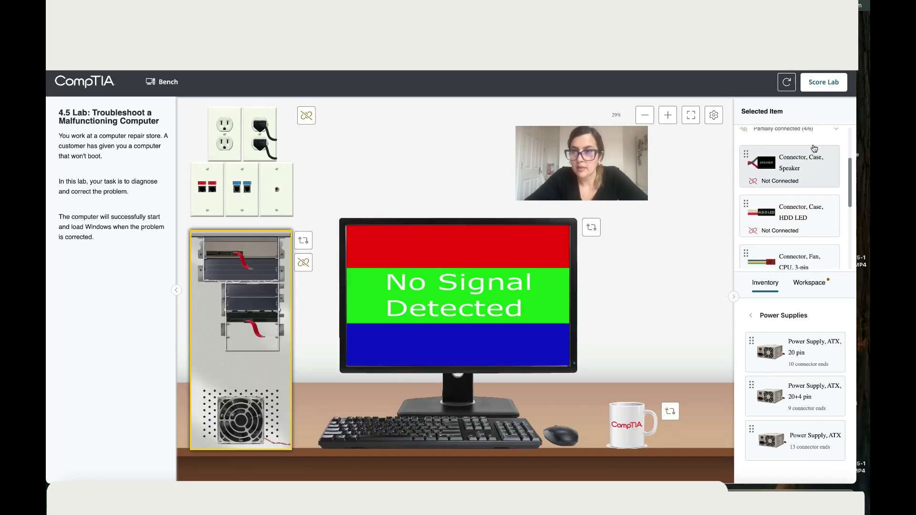
scroll(814, 149, down, 2)
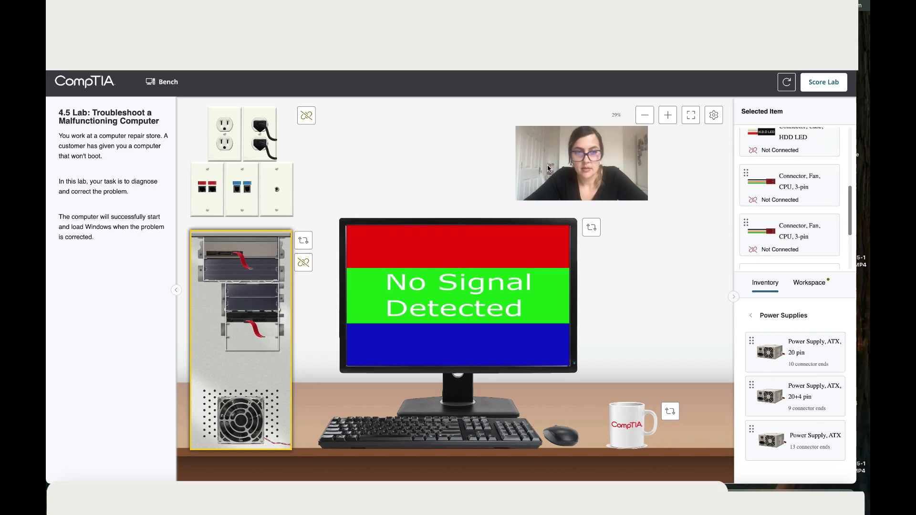
click(303, 240)
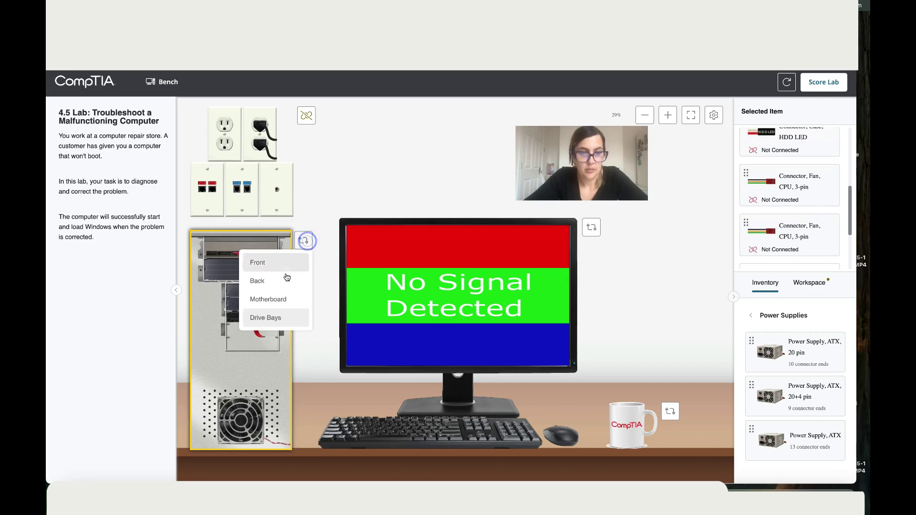
click(268, 299)
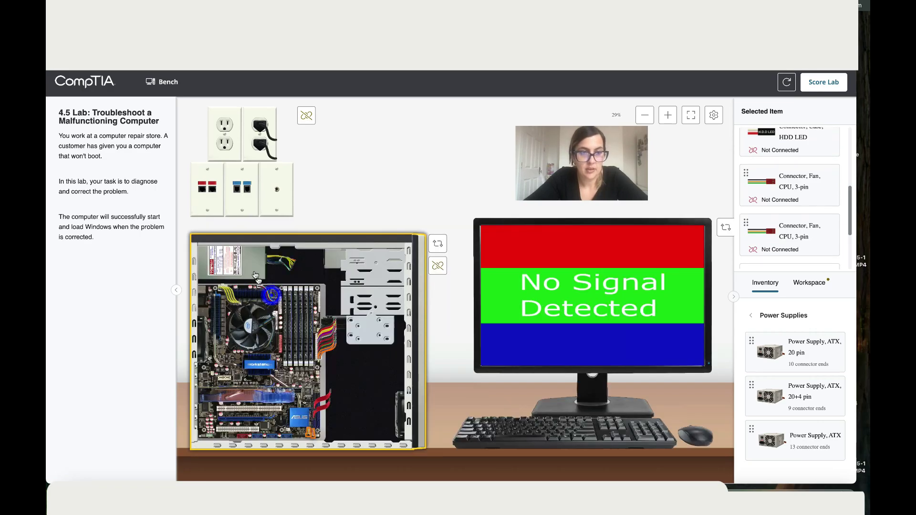
click(440, 244)
click(403, 321)
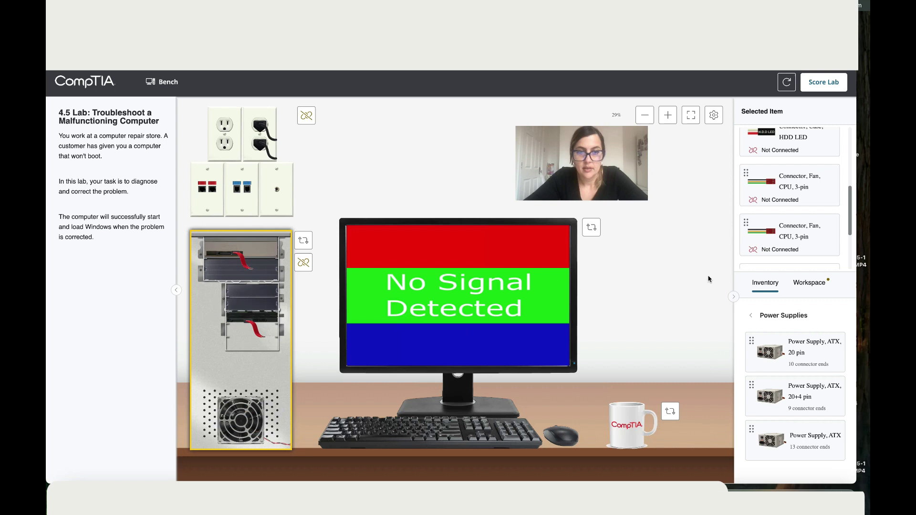
scroll(785, 217, up, 5)
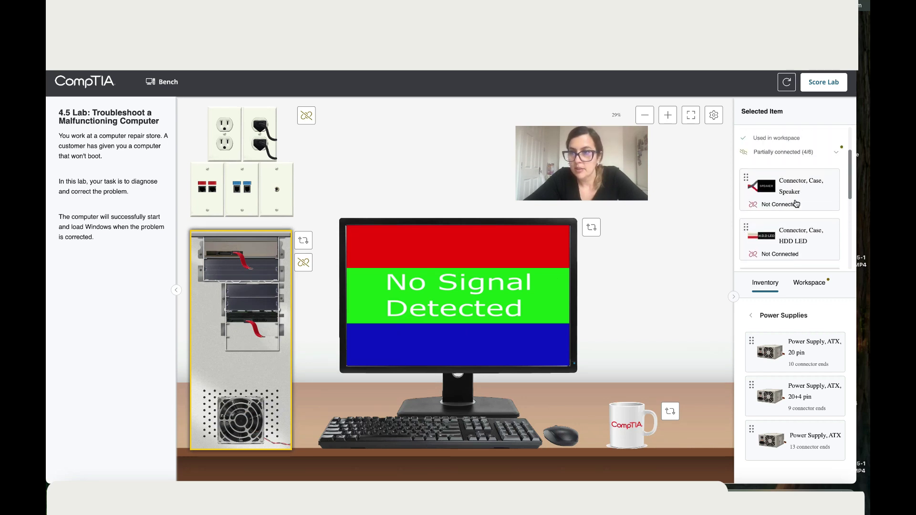
scroll(796, 203, down, 5)
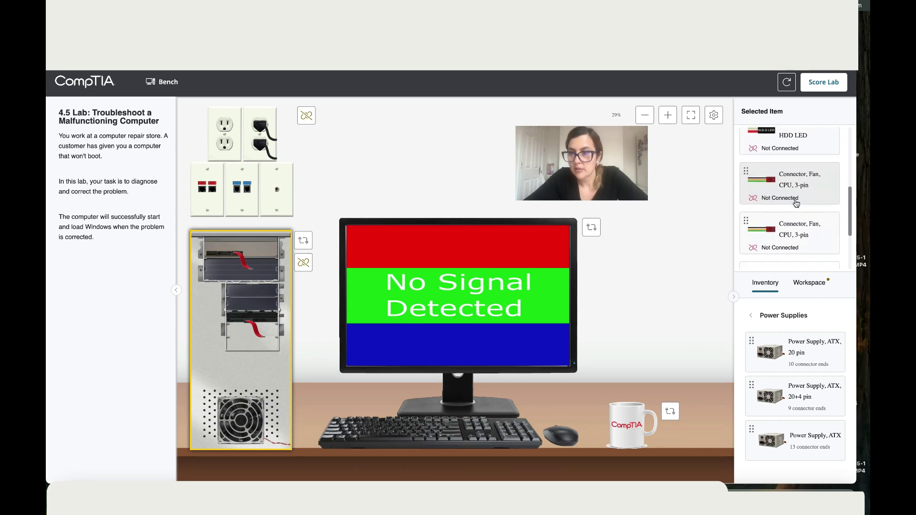
scroll(795, 203, down, 3)
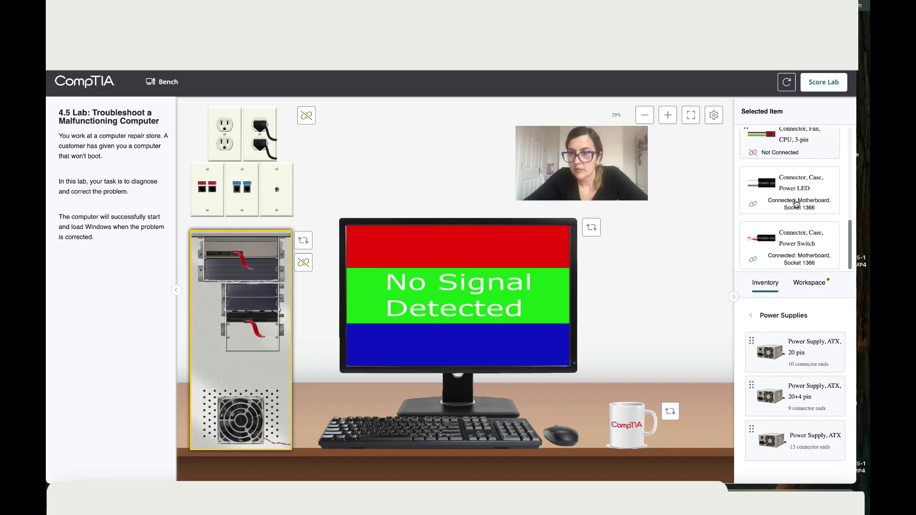
From the Workspace power supply connectors, attach SATA 15-pin leads to the top and lower drives
click(810, 283)
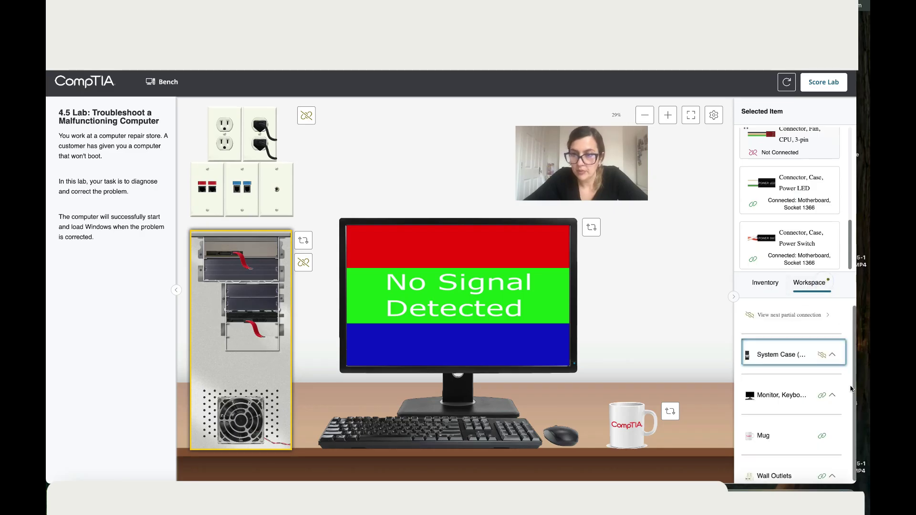
click(839, 357)
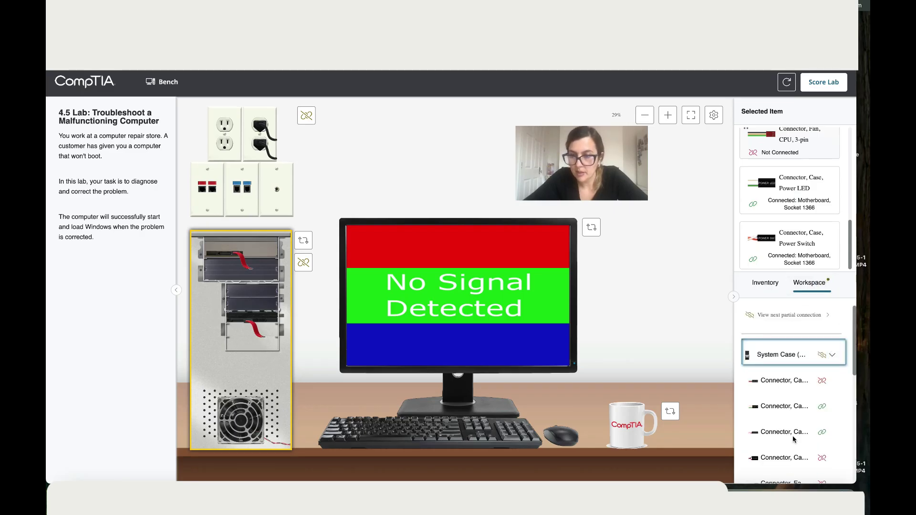
scroll(794, 439, down, 2)
scroll(794, 438, down, 6)
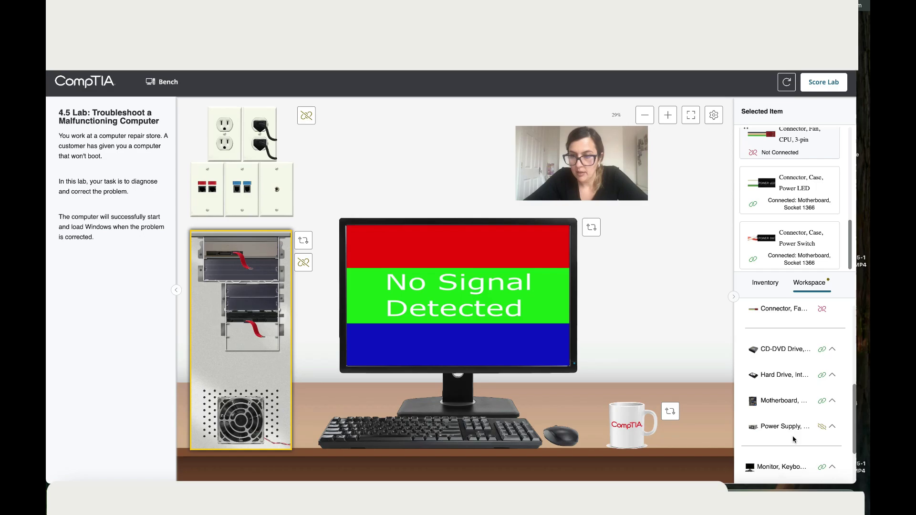
click(834, 413)
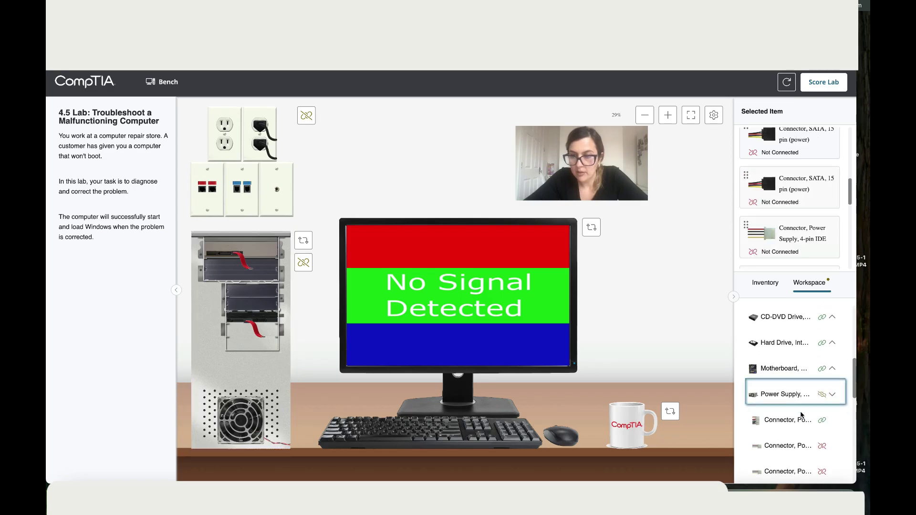
scroll(802, 415, down, 3)
scroll(802, 415, down, 3)
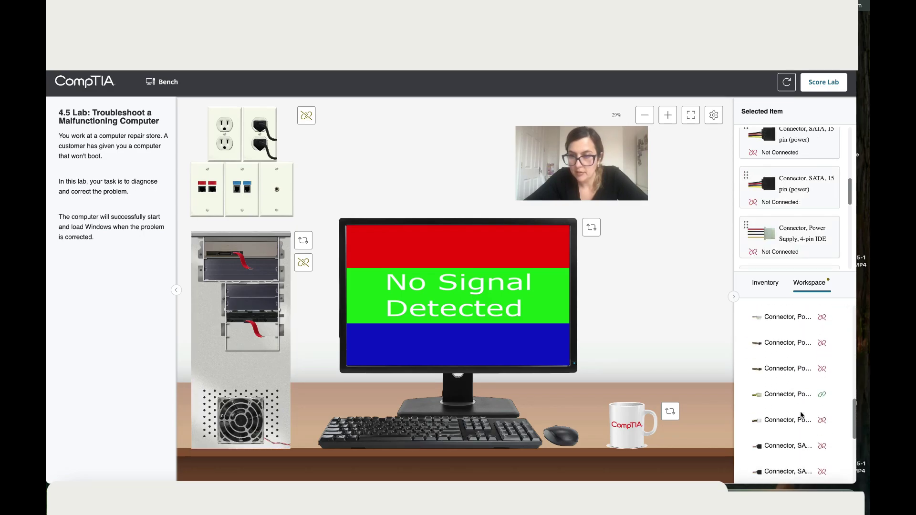
click(794, 417)
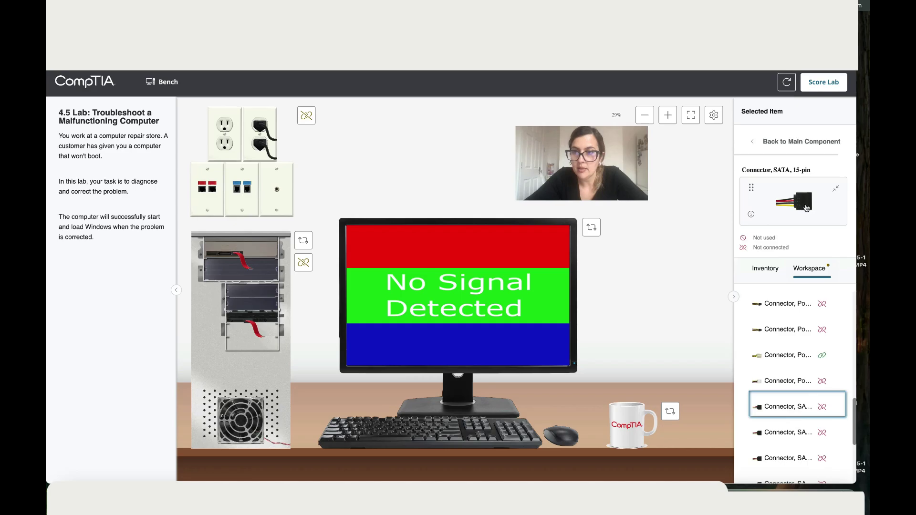
drag(805, 208, 226, 257)
click(789, 433)
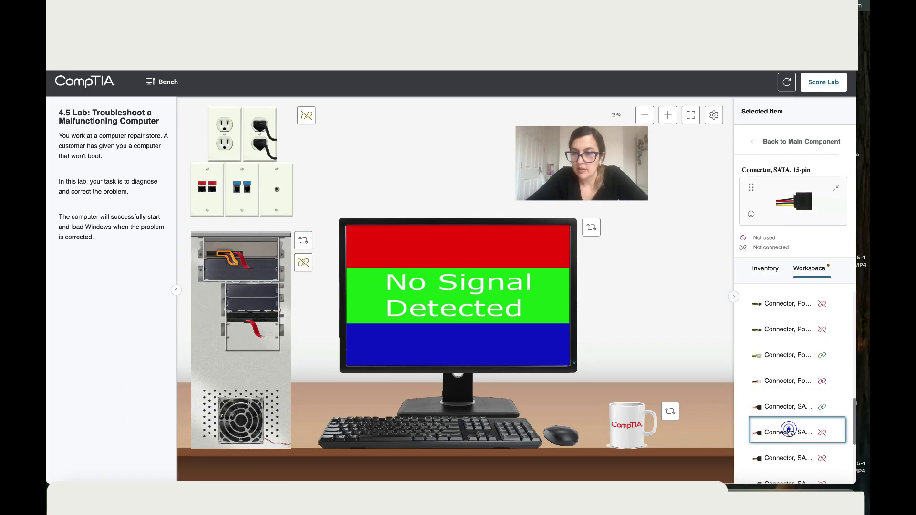
drag(794, 201, 272, 326)
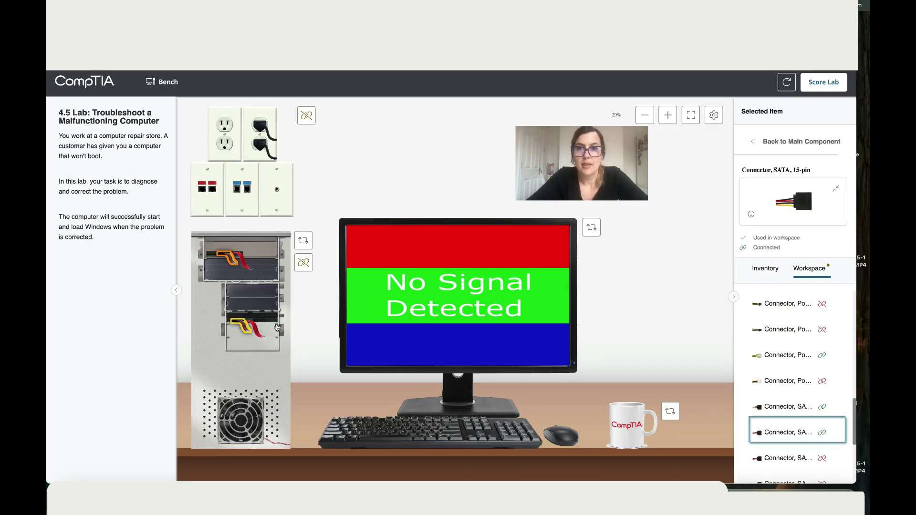
On the motherboard side, plug the power supply's 6-pin PCIe connector into the video card
click(303, 240)
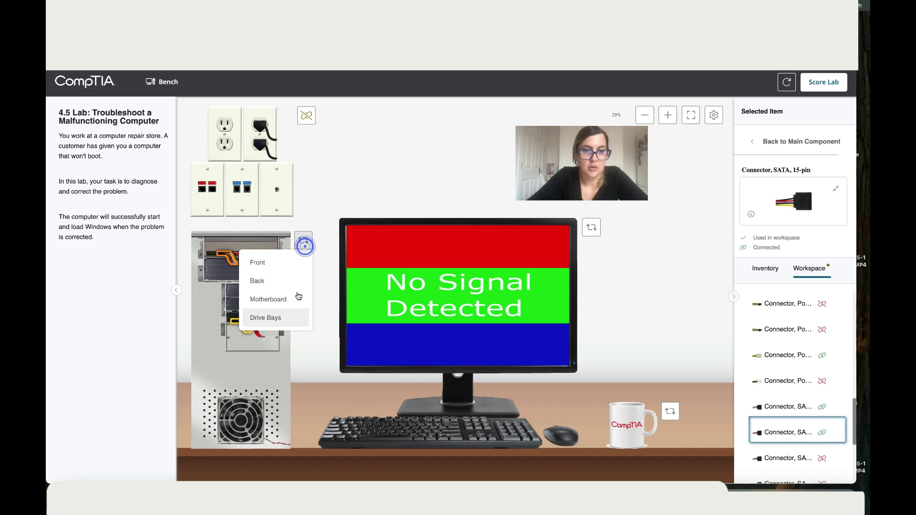
click(291, 301)
click(255, 277)
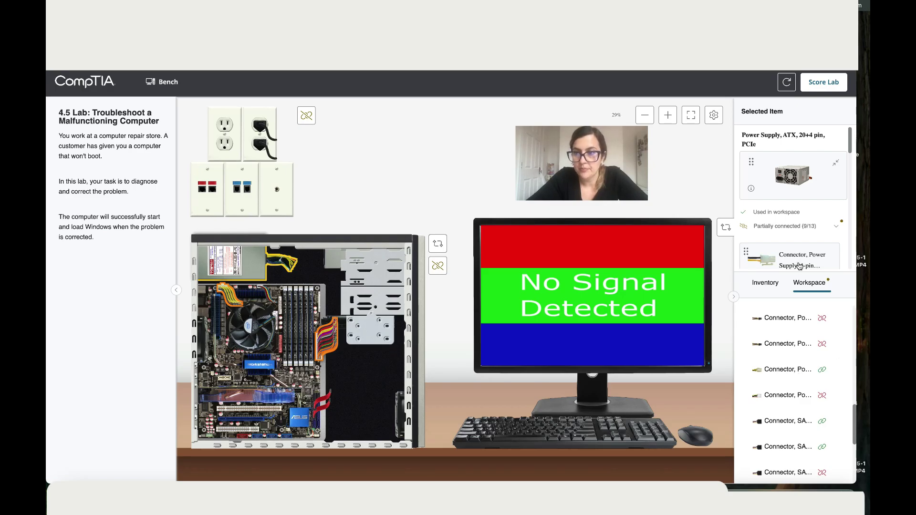
scroll(802, 212, down, 2)
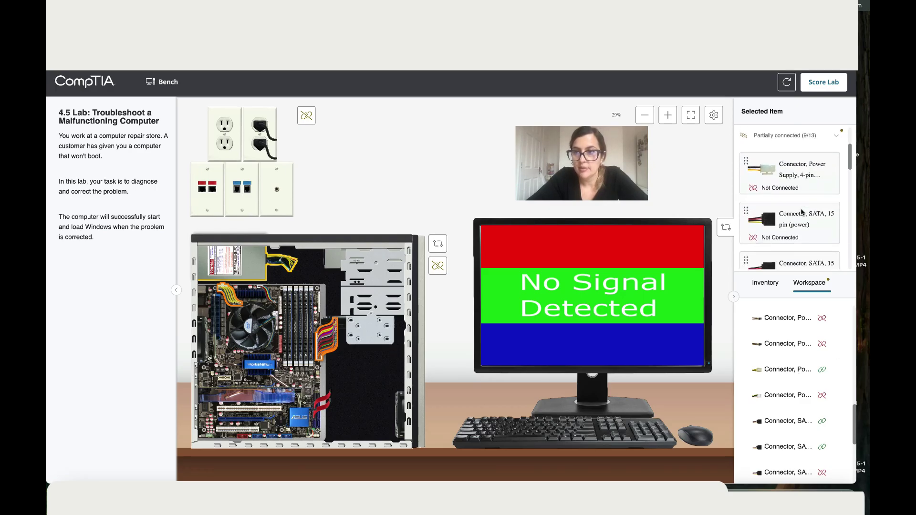
scroll(801, 211, down, 3)
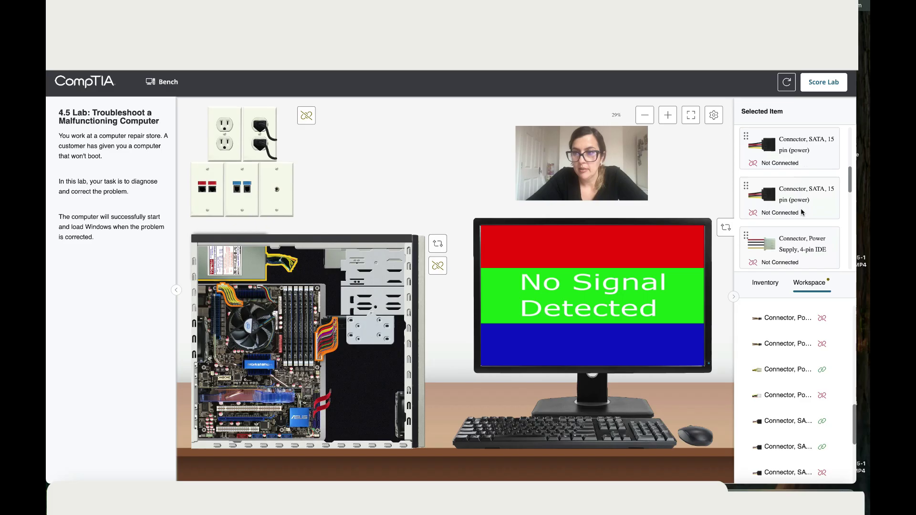
scroll(802, 212, down, 3)
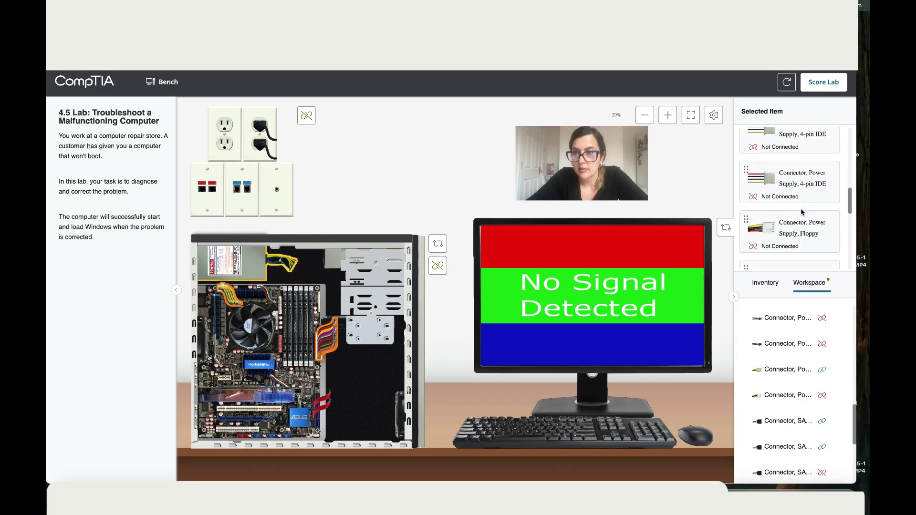
scroll(802, 212, down, 1)
drag(801, 212, 299, 392)
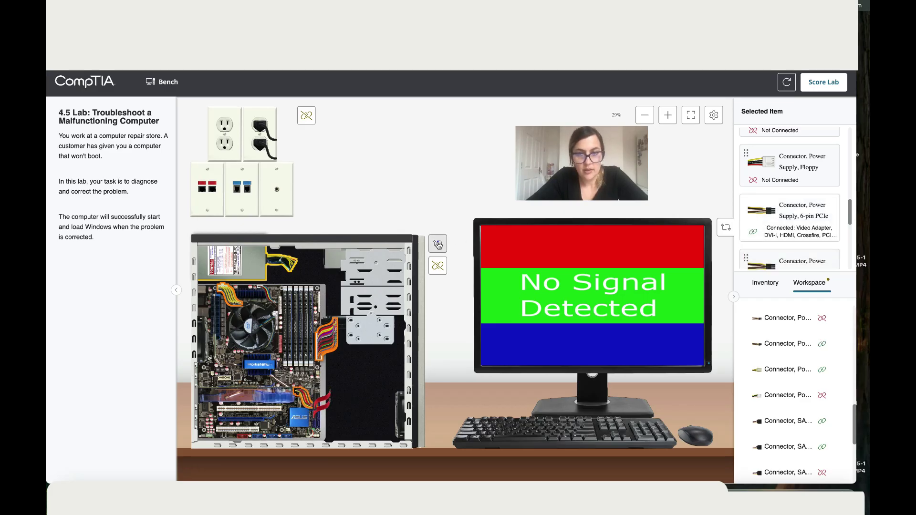
Reconnect the wall outlet's AC power cord to the new power supply's socket
click(438, 244)
click(410, 285)
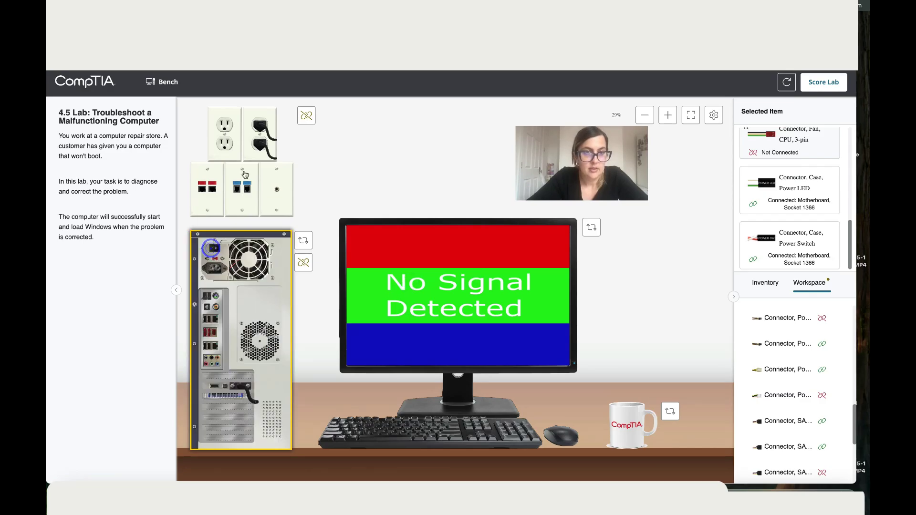
click(266, 125)
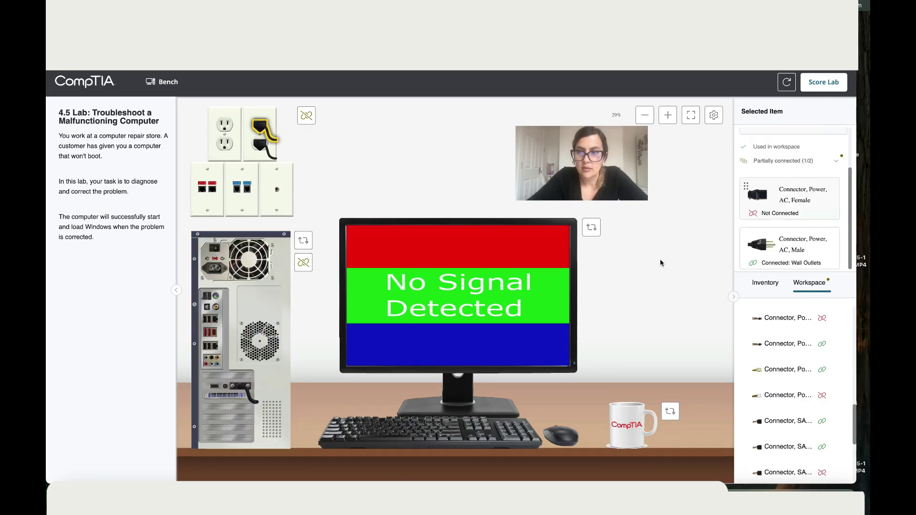
drag(774, 215, 216, 278)
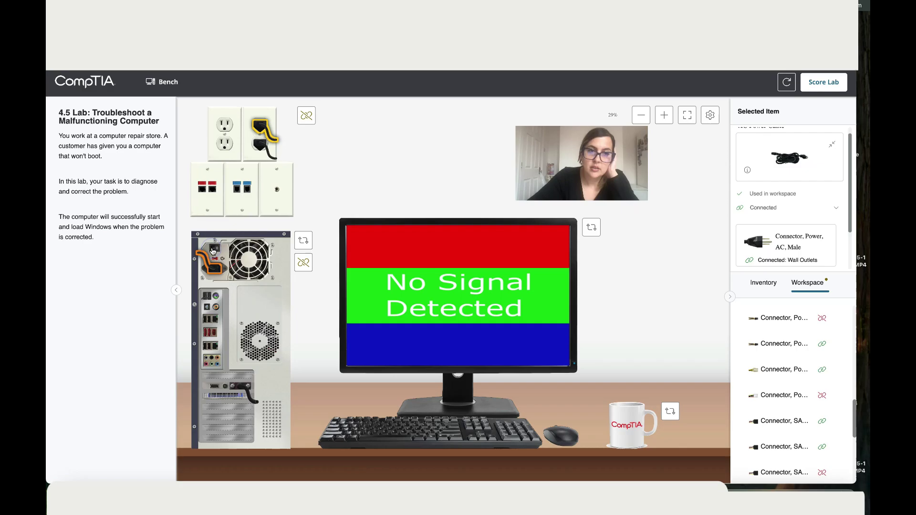
Turn the case to the front and power on the PC
click(304, 242)
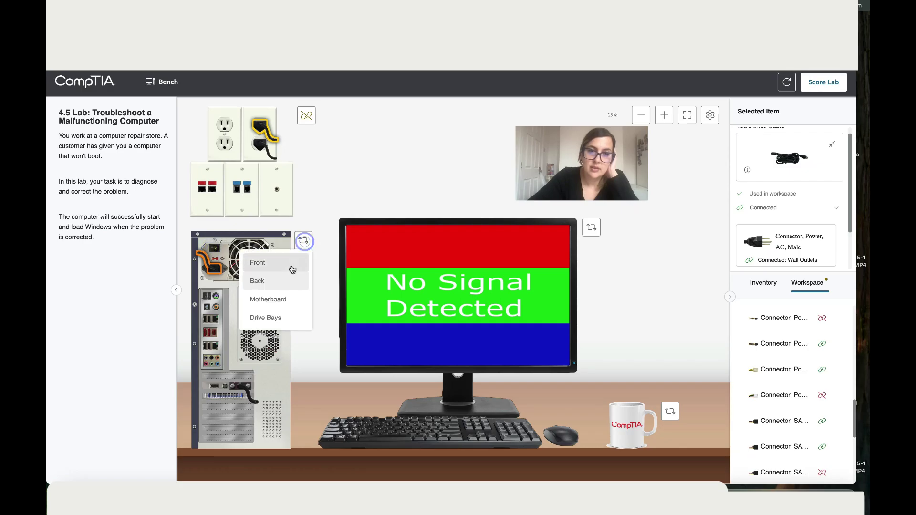
click(286, 264)
click(242, 346)
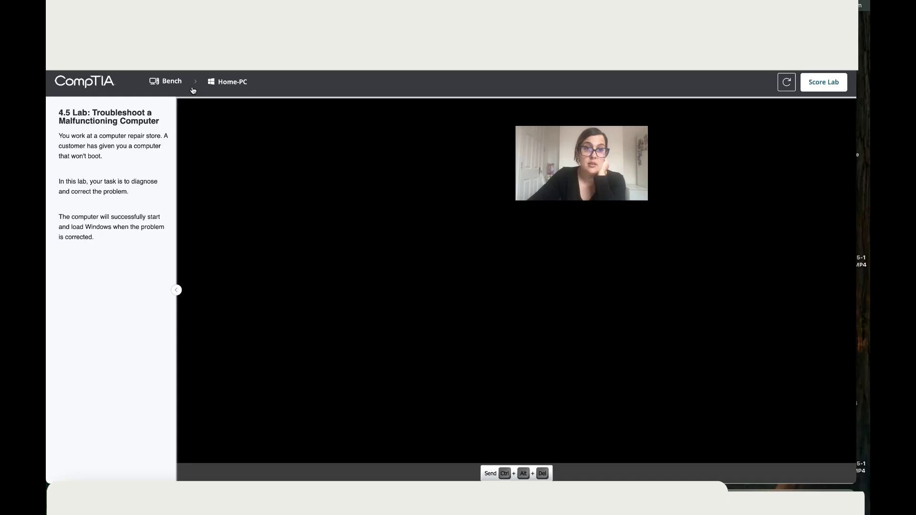
Return to the bench and turn the case to its open motherboard side
click(172, 84)
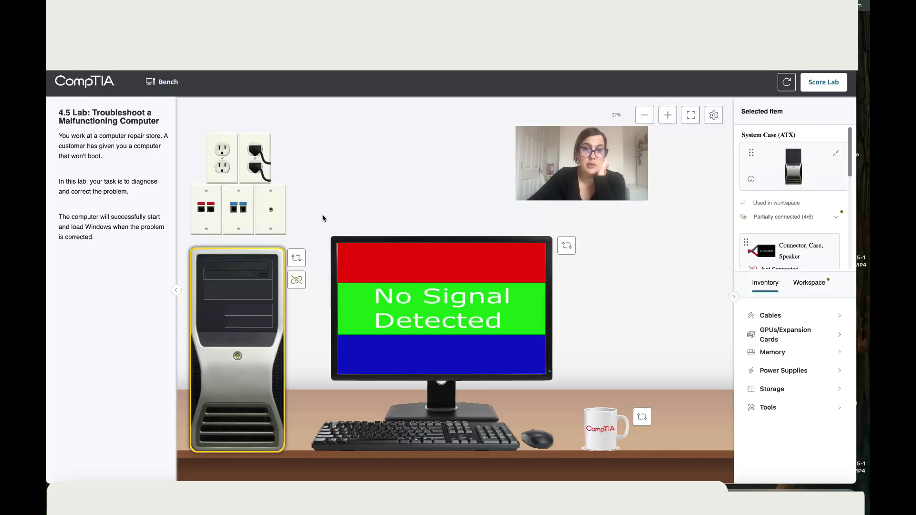
click(238, 358)
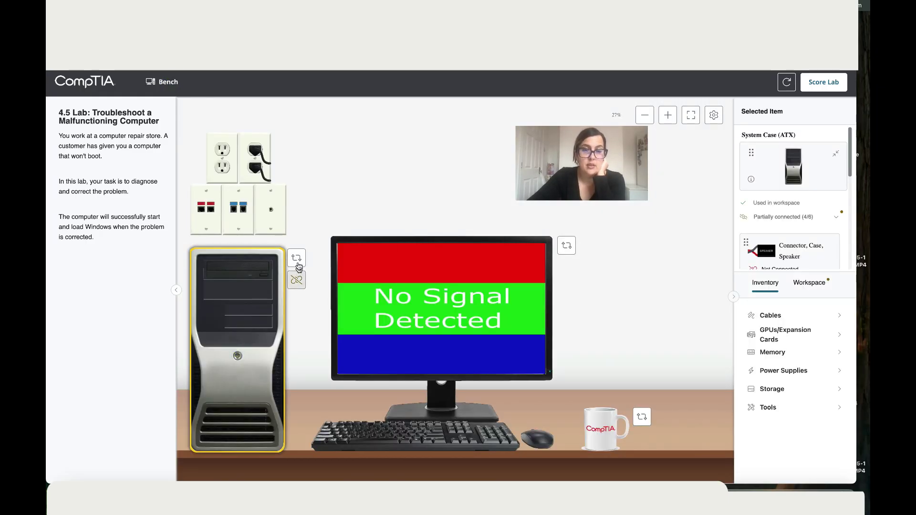
click(296, 258)
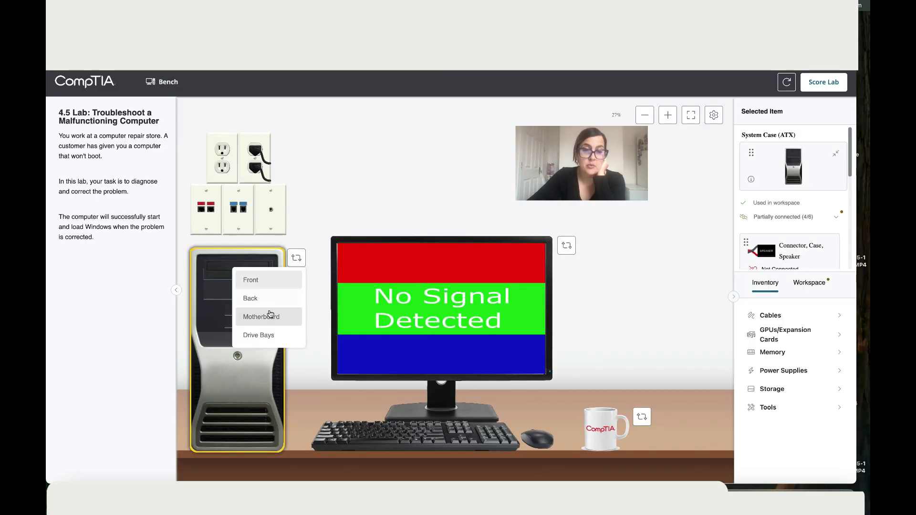
click(266, 298)
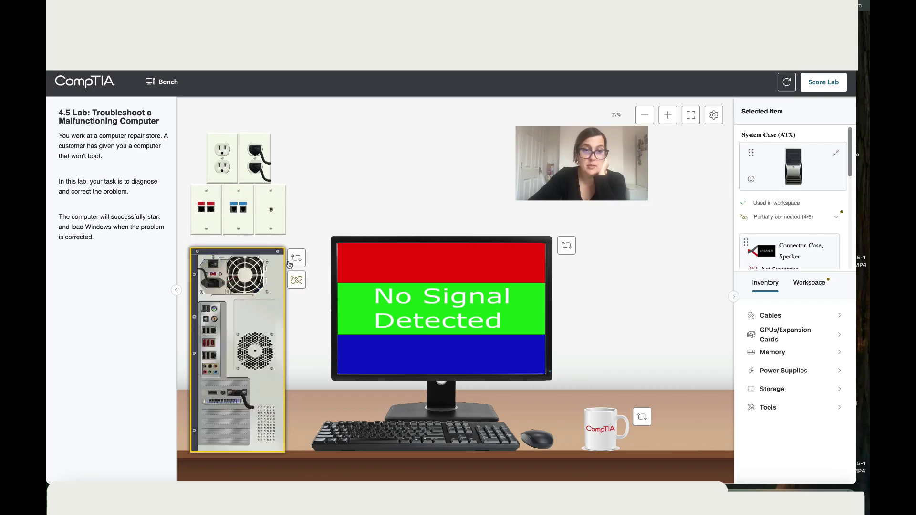
click(297, 259)
click(290, 317)
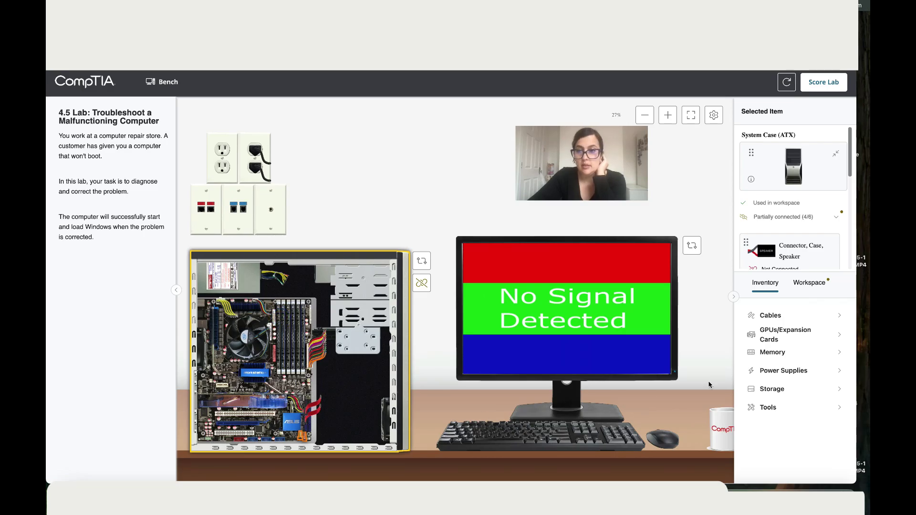
Bring up the testing tools in Inventory and zoom in on the bench
click(761, 412)
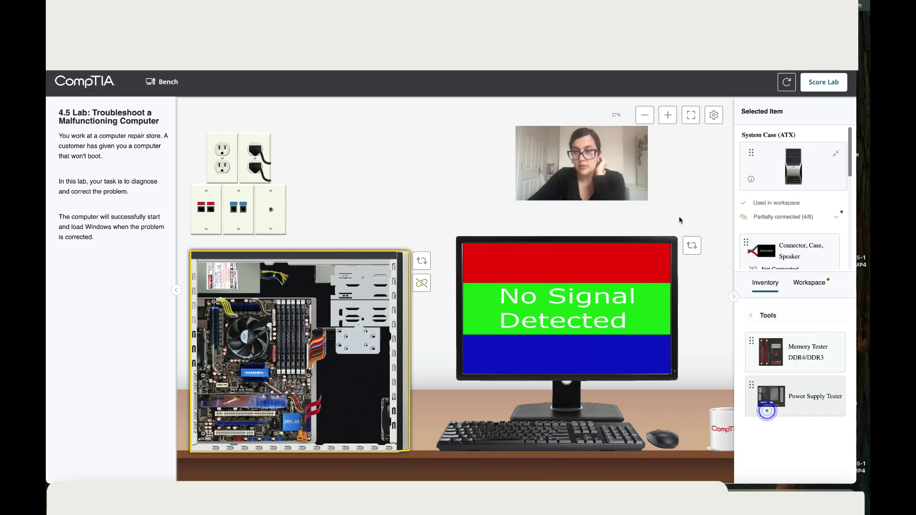
click(664, 116)
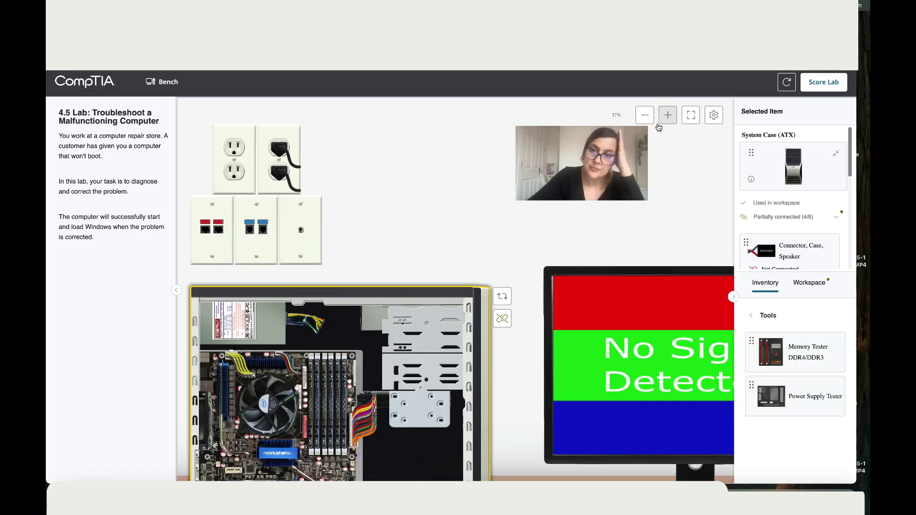
mouse_move(653, 125)
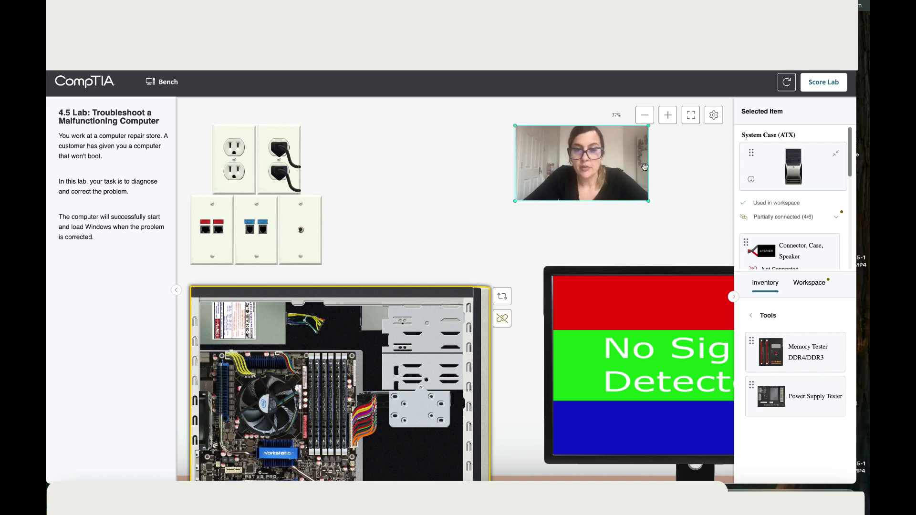
click(673, 115)
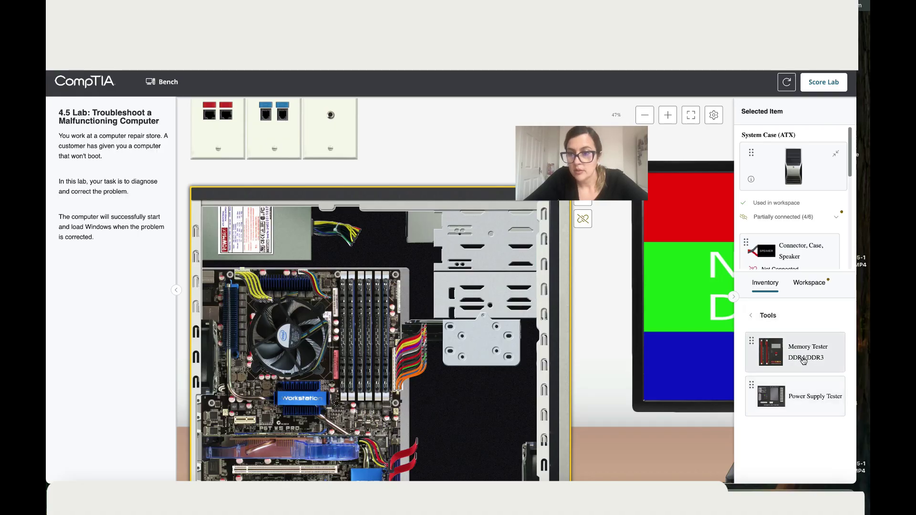
Place the DDR4/DDR3 MemCheck tester on the bench, test the first DDR3 stick, and return it to the board
drag(804, 361, 628, 424)
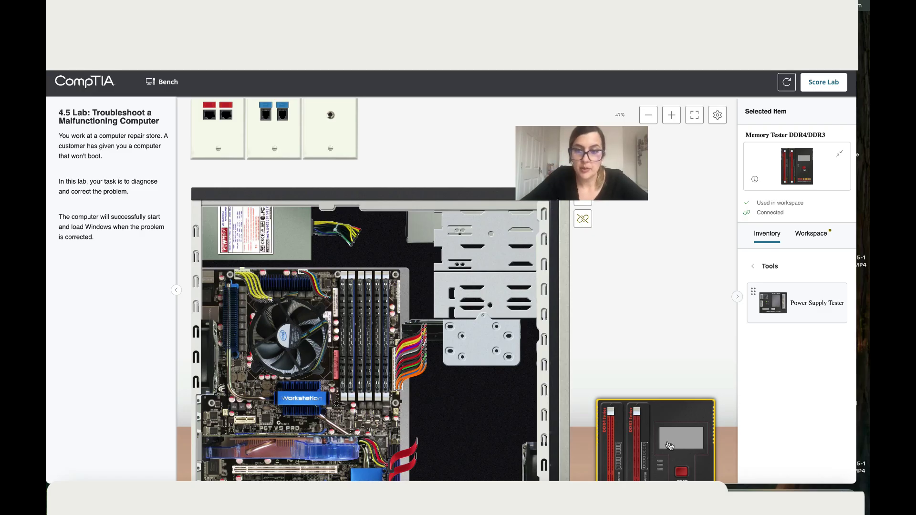
scroll(659, 338, down, 3)
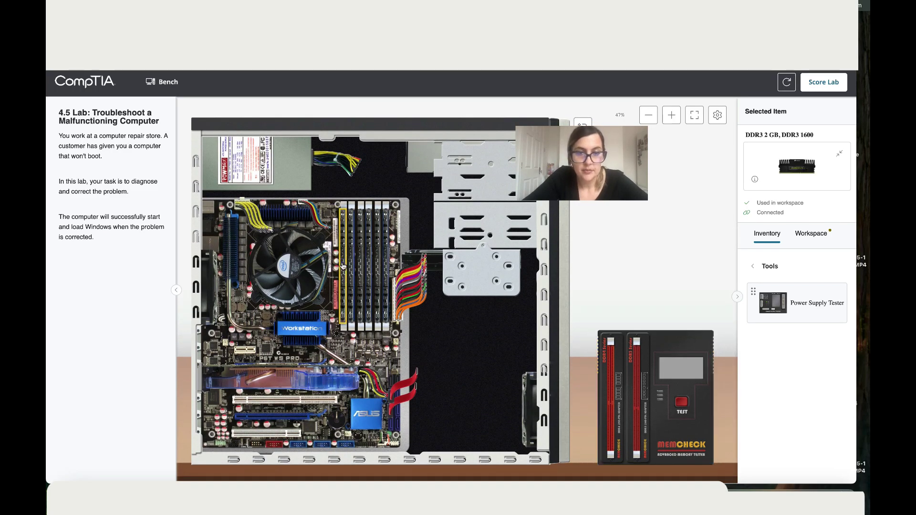
drag(343, 266, 635, 388)
click(681, 405)
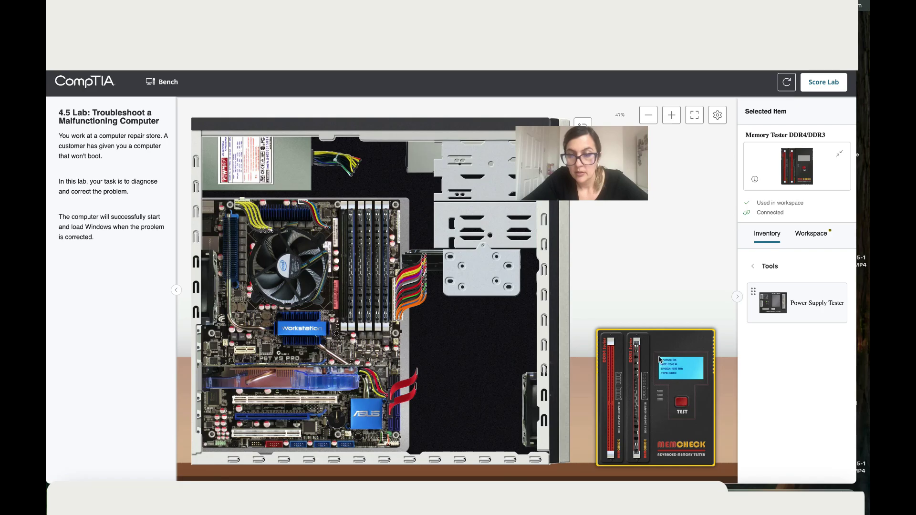
mouse_move(636, 366)
mouse_down()
mouse_move(444, 286)
mouse_move(342, 262)
mouse_move(449, 286)
mouse_move(629, 370)
mouse_up()
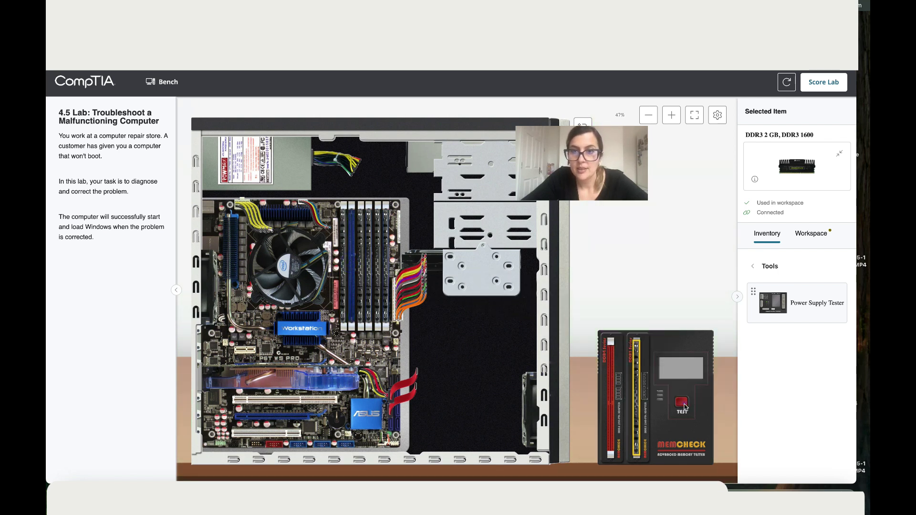
click(683, 404)
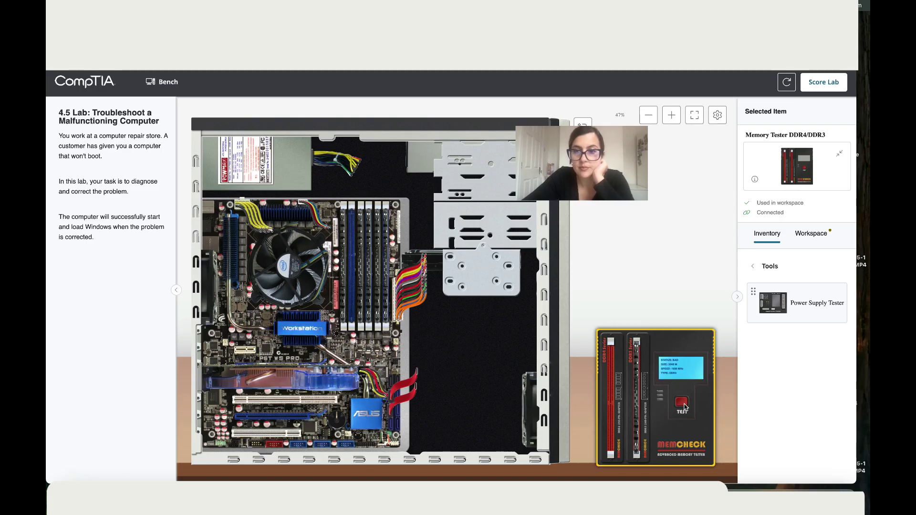
click(638, 376)
Test another DDR3 stick in the MemCheck tester and return it to a motherboard slot
drag(759, 371, 825, 350)
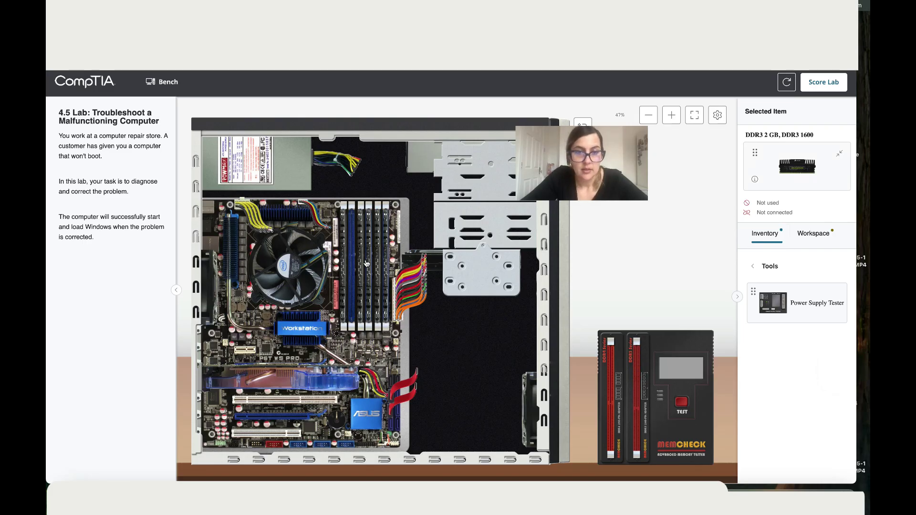
drag(362, 262, 635, 388)
click(686, 401)
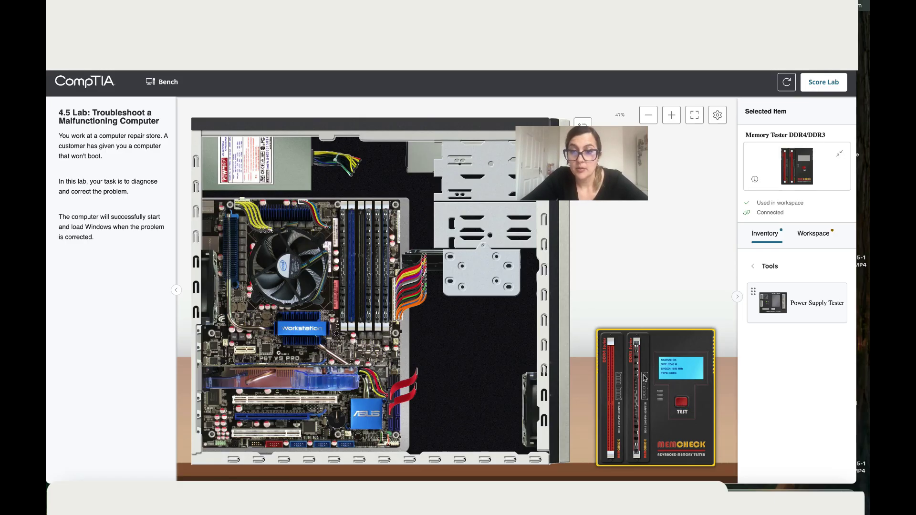
drag(640, 377, 615, 363)
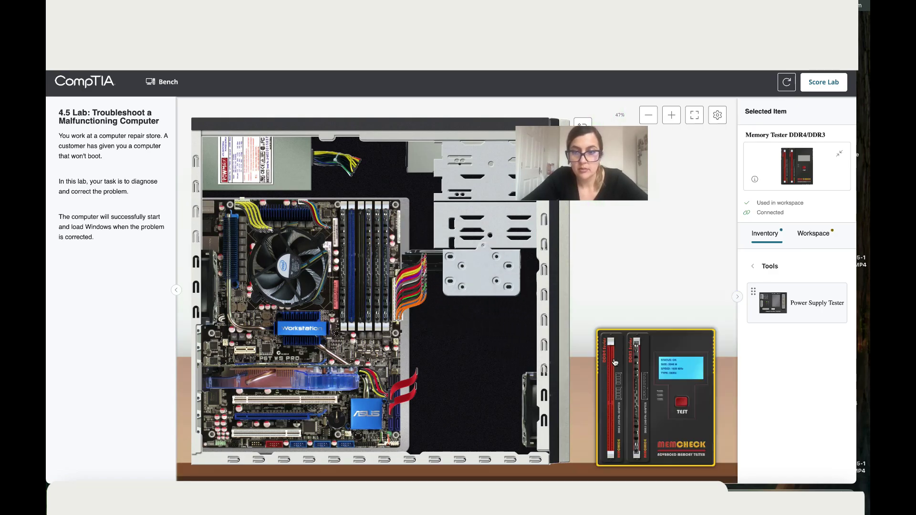
click(637, 366)
mouse_move(636, 365)
mouse_down()
mouse_move(351, 258)
mouse_move(420, 282)
mouse_move(620, 405)
mouse_move(640, 397)
mouse_up()
Test two more DDR3 sticks and put each back on the motherboard
click(693, 407)
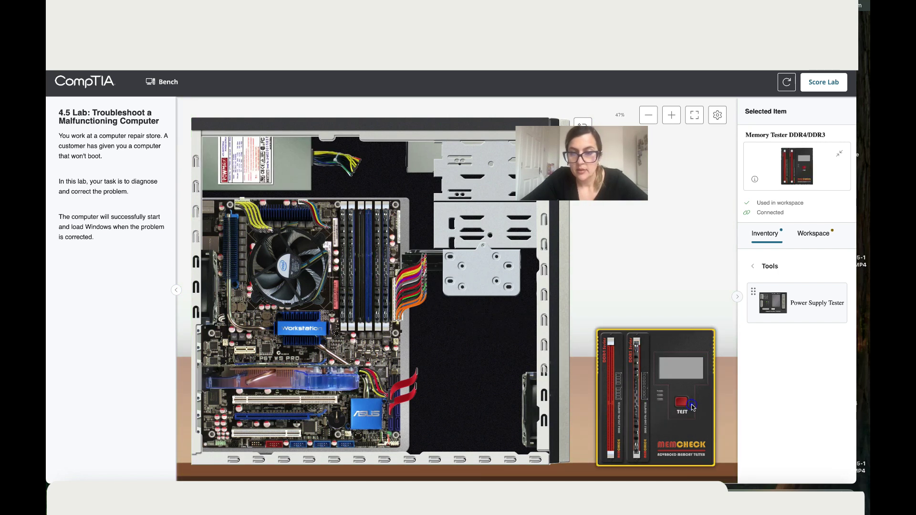
click(682, 405)
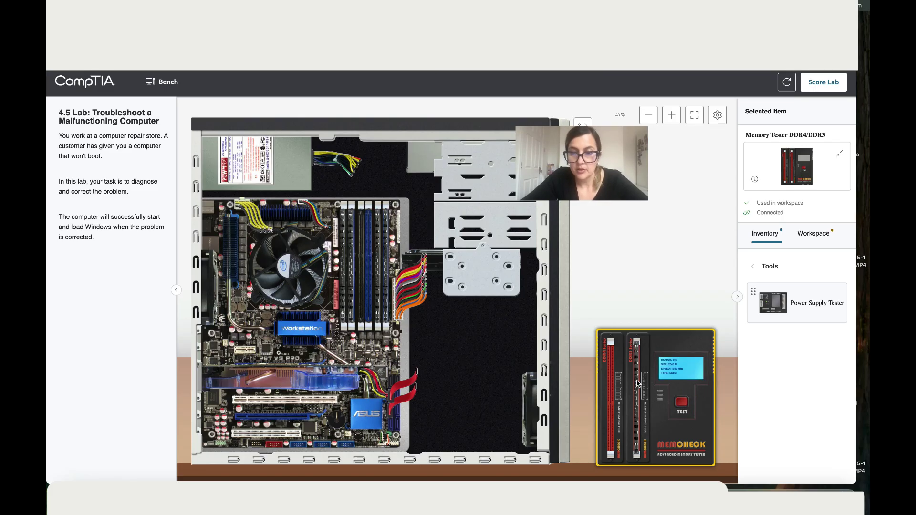
mouse_move(638, 383)
mouse_down()
mouse_move(594, 286)
mouse_move(391, 267)
mouse_move(362, 273)
mouse_move(654, 372)
mouse_move(678, 401)
mouse_move(636, 386)
mouse_up()
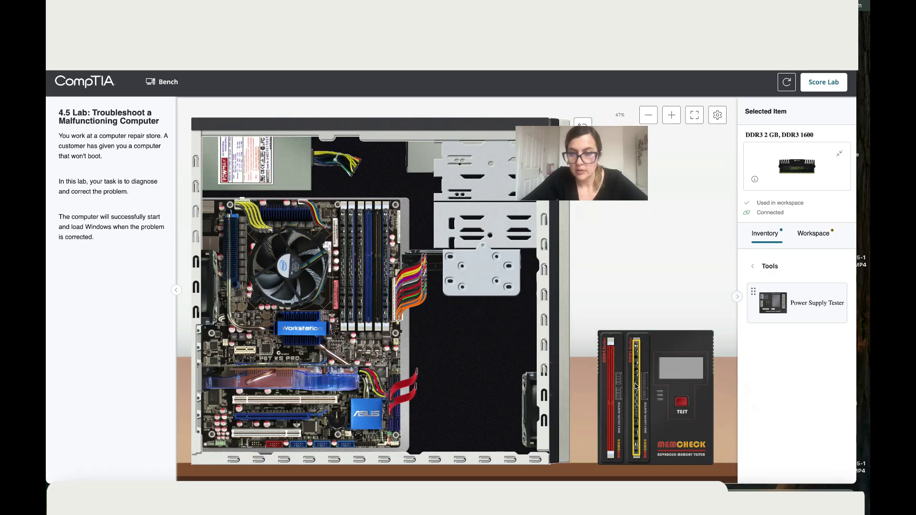
click(694, 407)
click(688, 406)
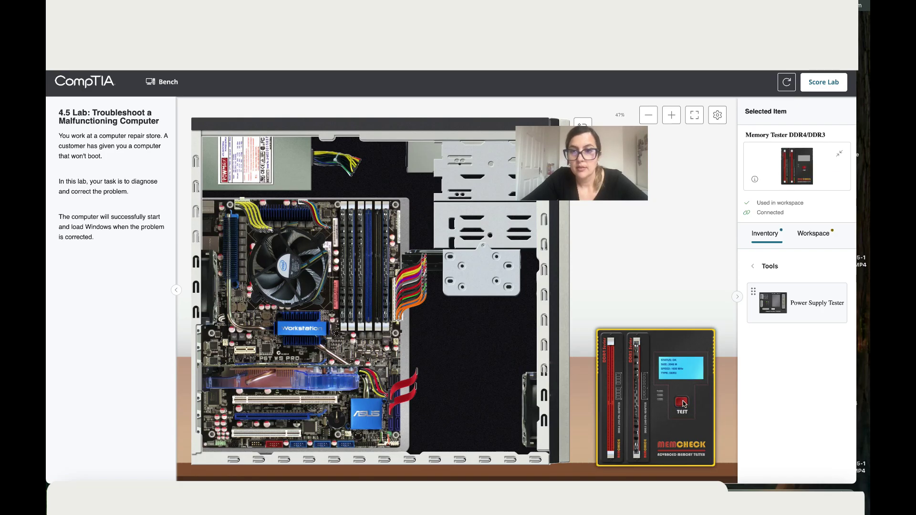
click(636, 385)
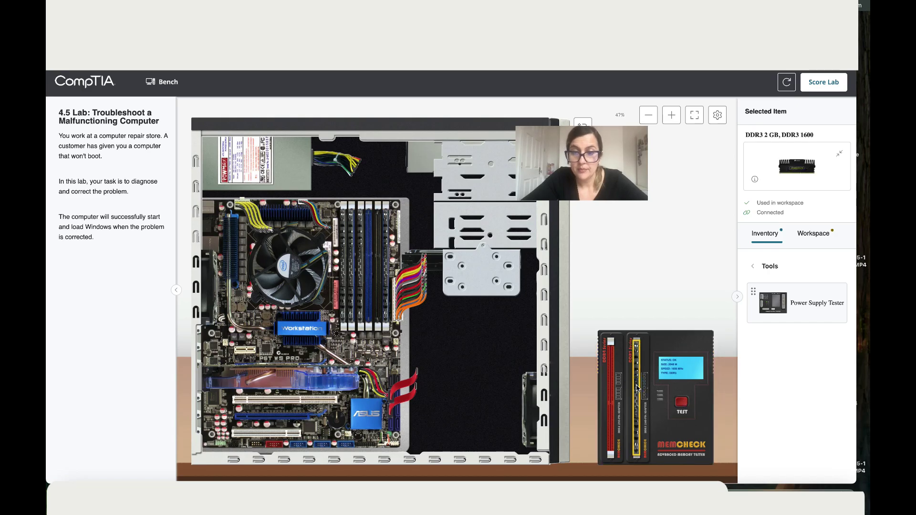
drag(531, 348, 639, 382)
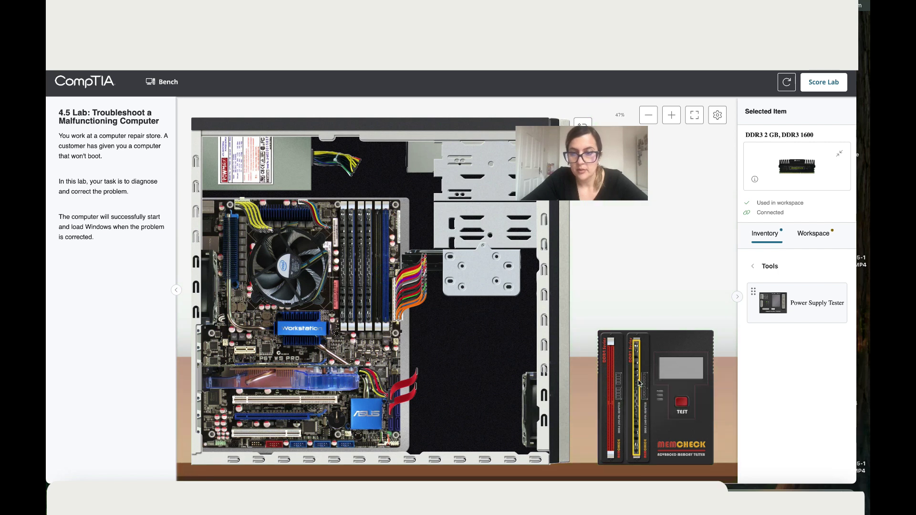
Test the Vengeance stick, reinstall it on the motherboard, and return Inventory to its categories
click(680, 405)
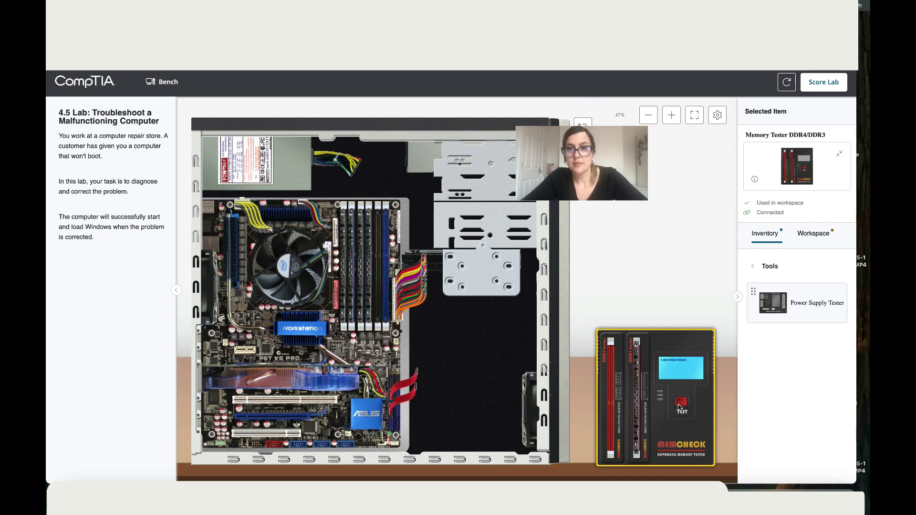
click(637, 383)
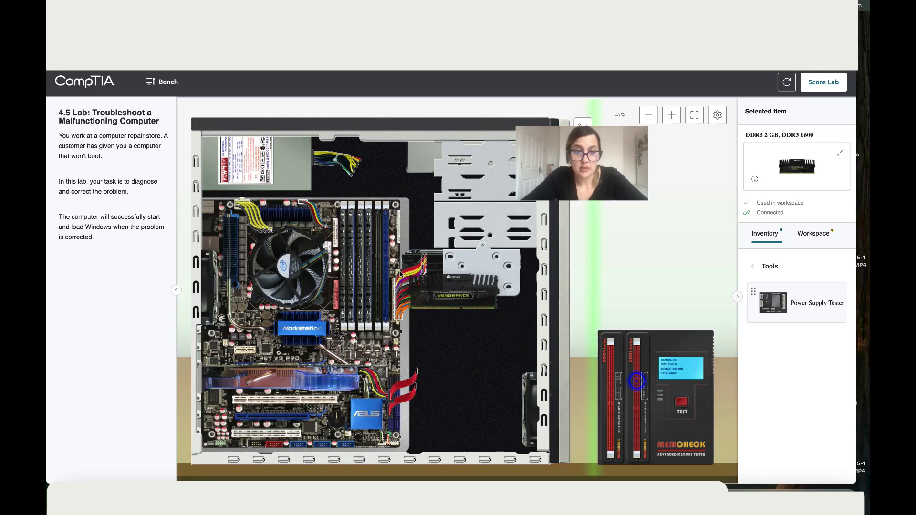
drag(401, 273, 377, 269)
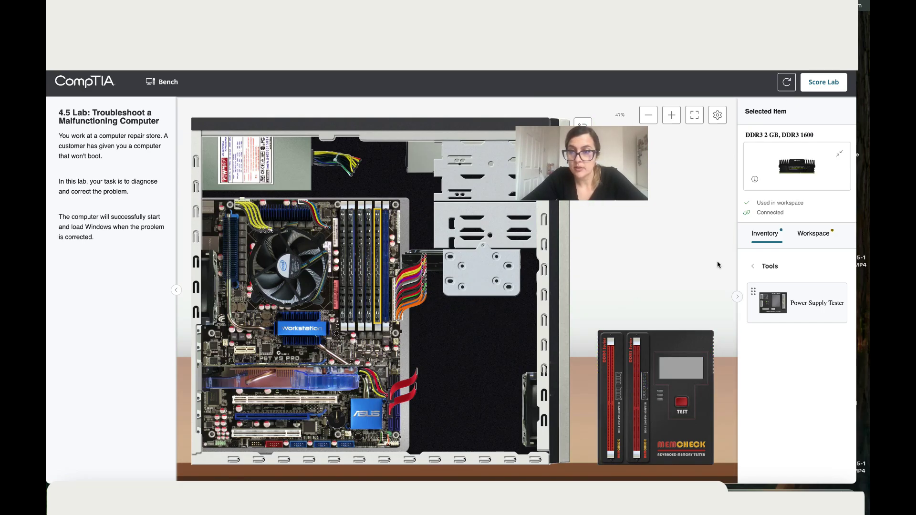
click(753, 266)
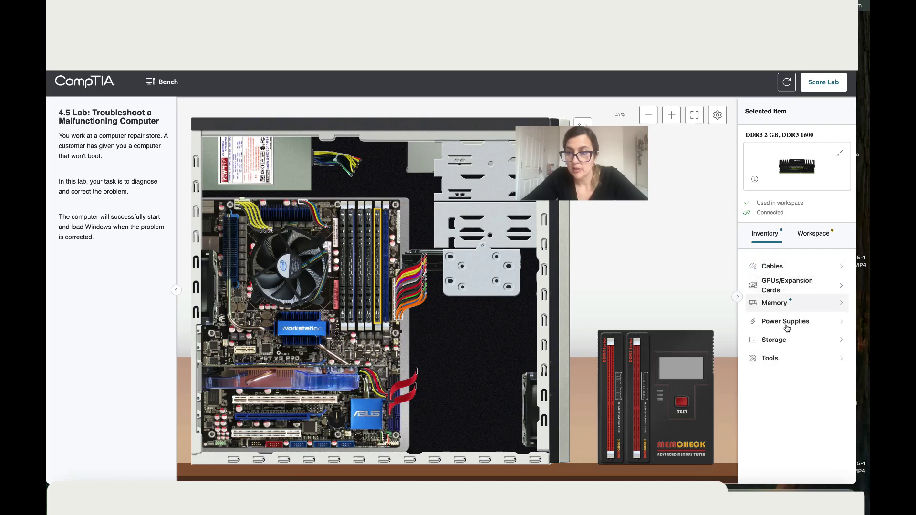
Test the spare DDR3 2 GB, DDR3 1600 stick from Inventory > Memory and install it on the motherboard
click(783, 304)
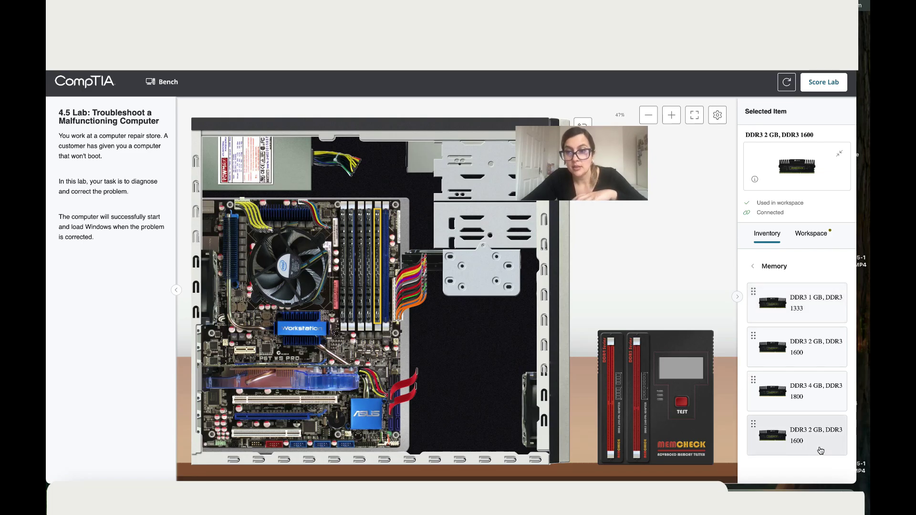
click(817, 353)
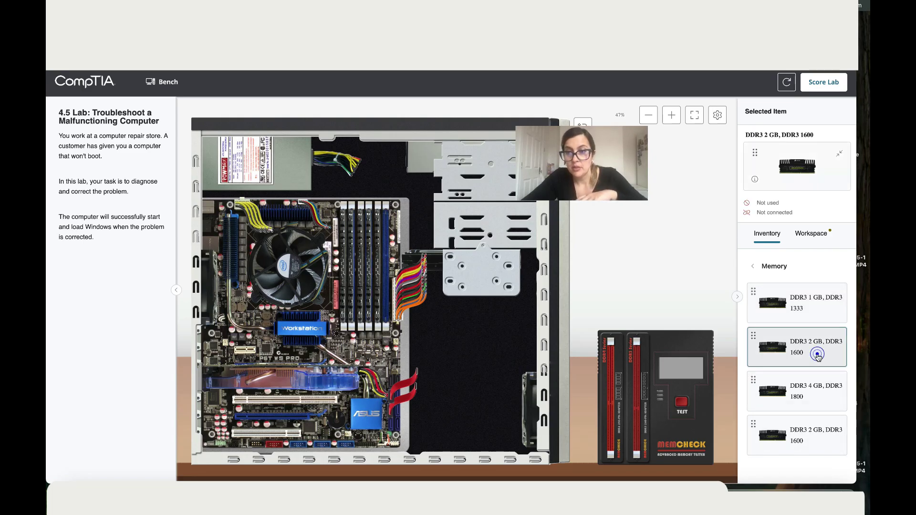
drag(792, 168, 639, 392)
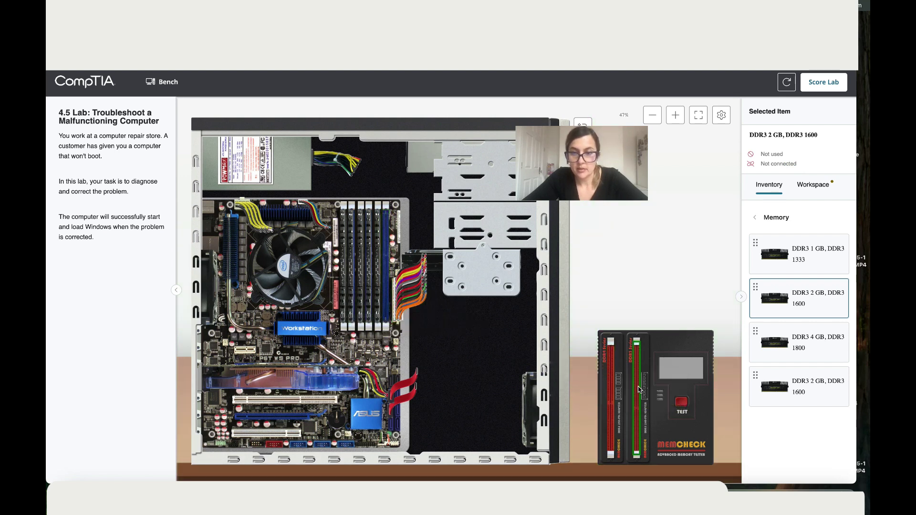
click(683, 403)
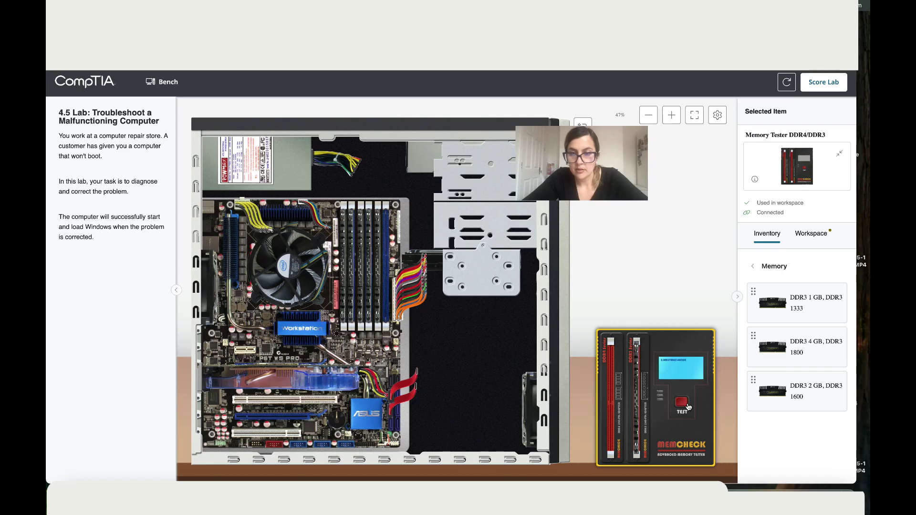
drag(643, 381, 383, 262)
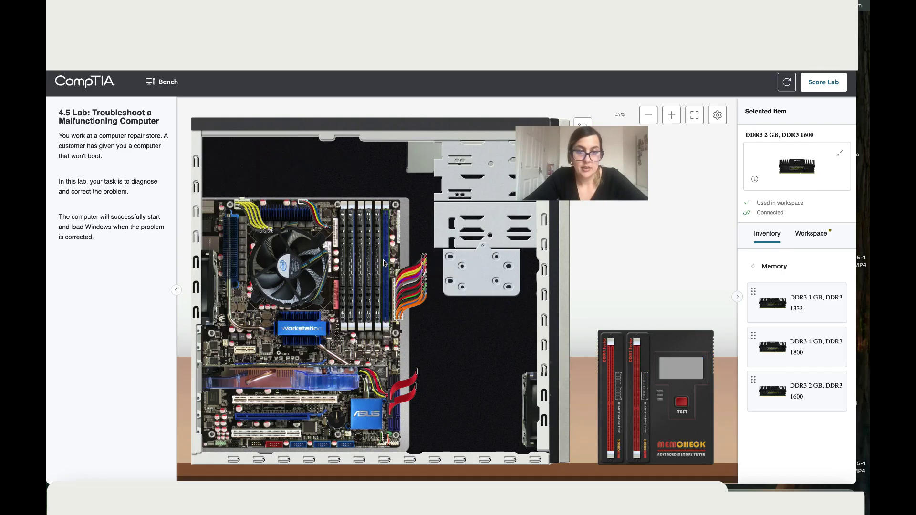
Zoom out, turn the case to Front view, and put the memory tester back into inventory
click(648, 115)
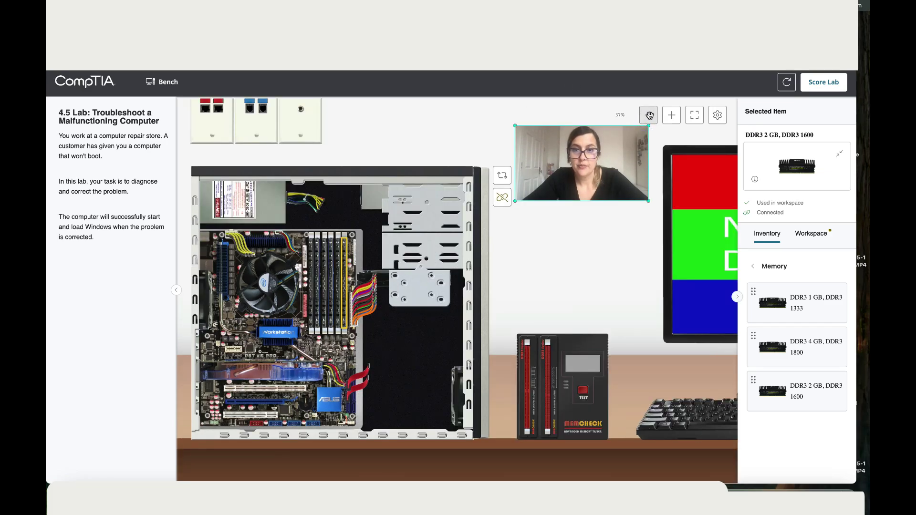
click(649, 115)
click(424, 258)
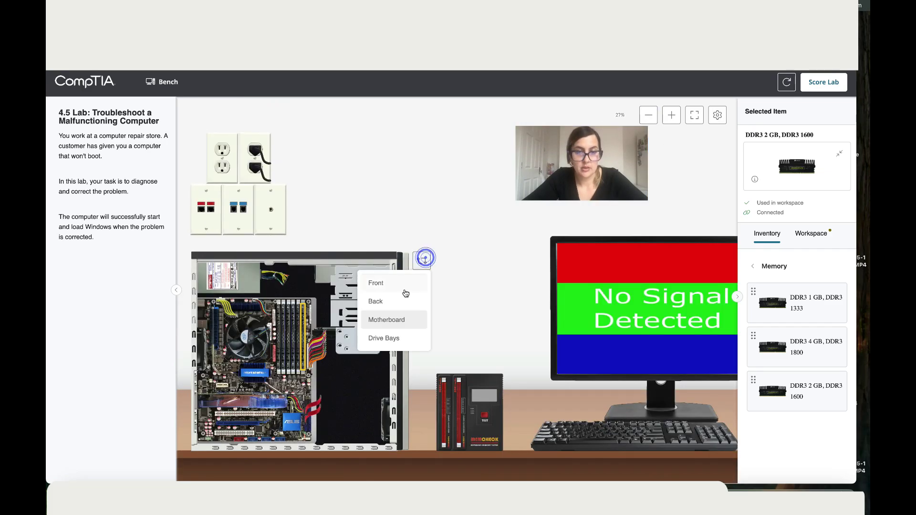
click(396, 301)
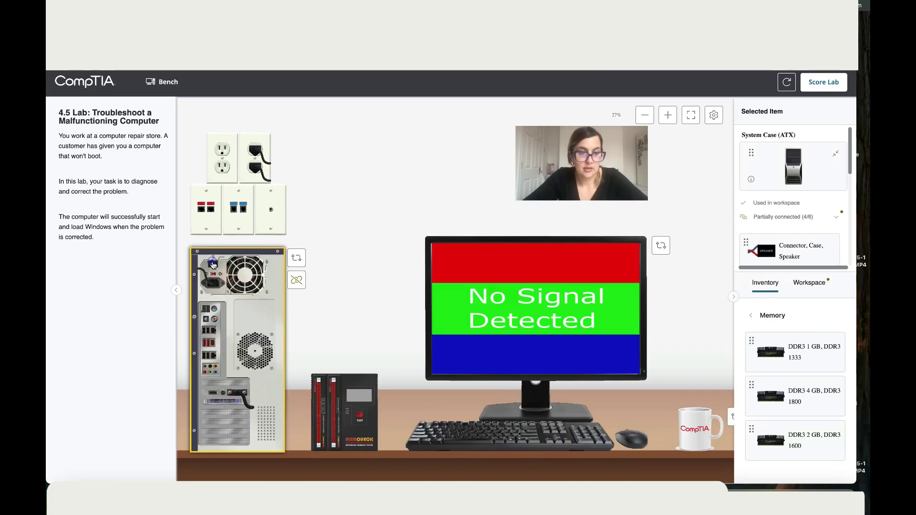
click(297, 258)
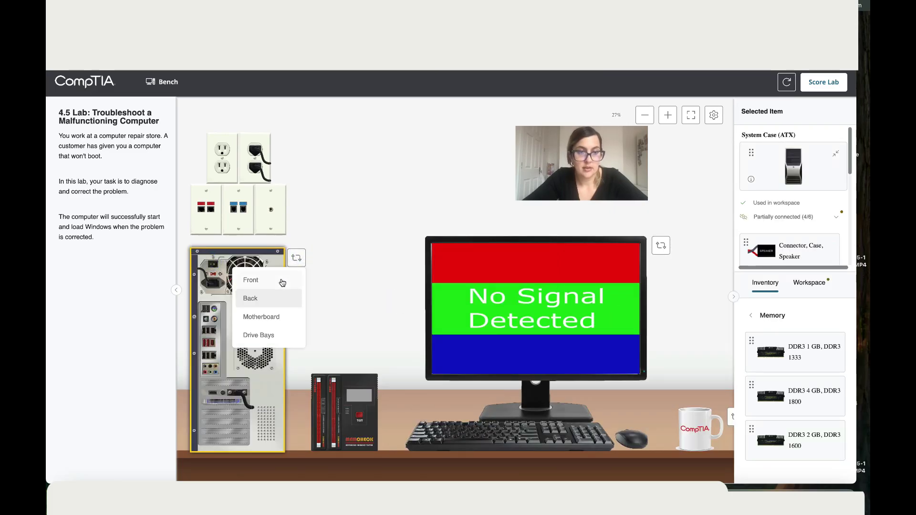
click(283, 281)
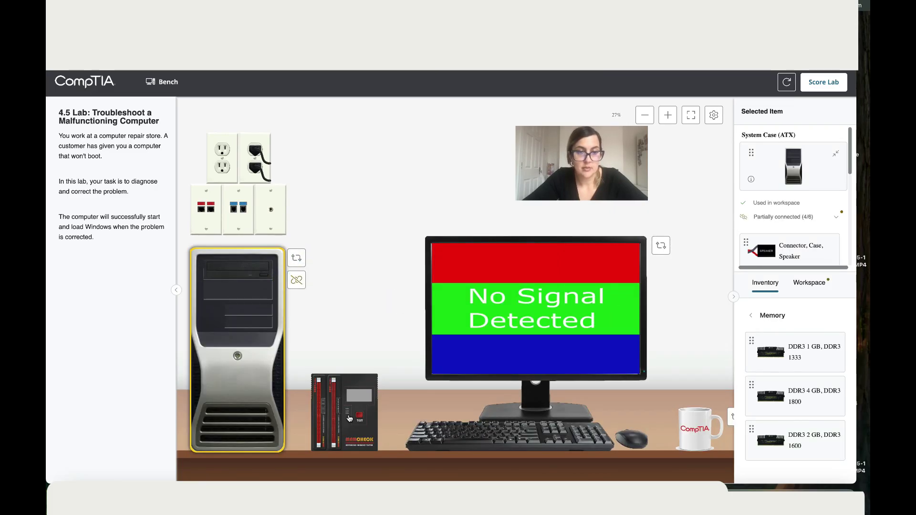
drag(349, 419, 795, 438)
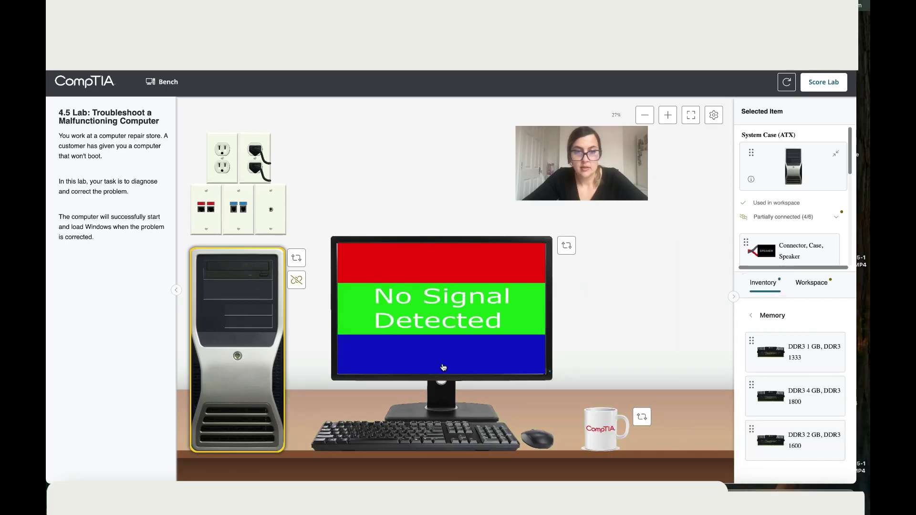
Power on the PC so it boots to Windows, then score the lab
click(238, 356)
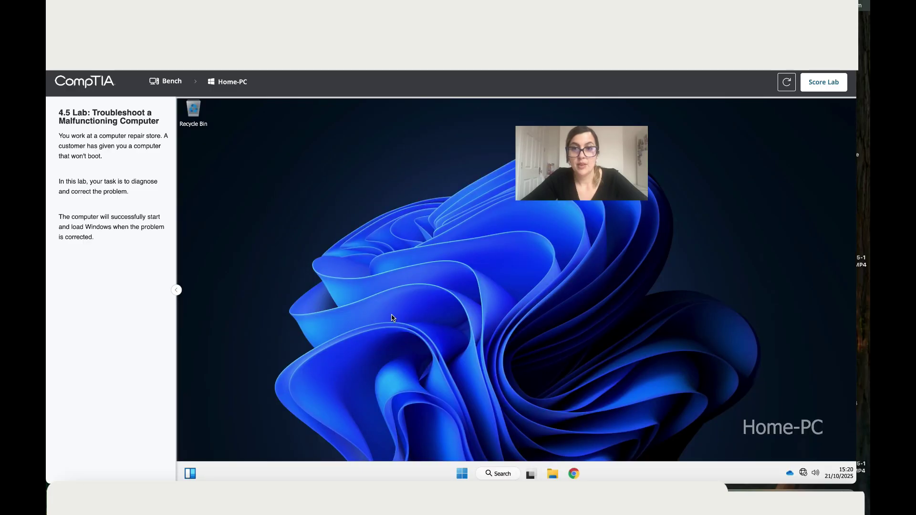
click(819, 90)
click(535, 311)
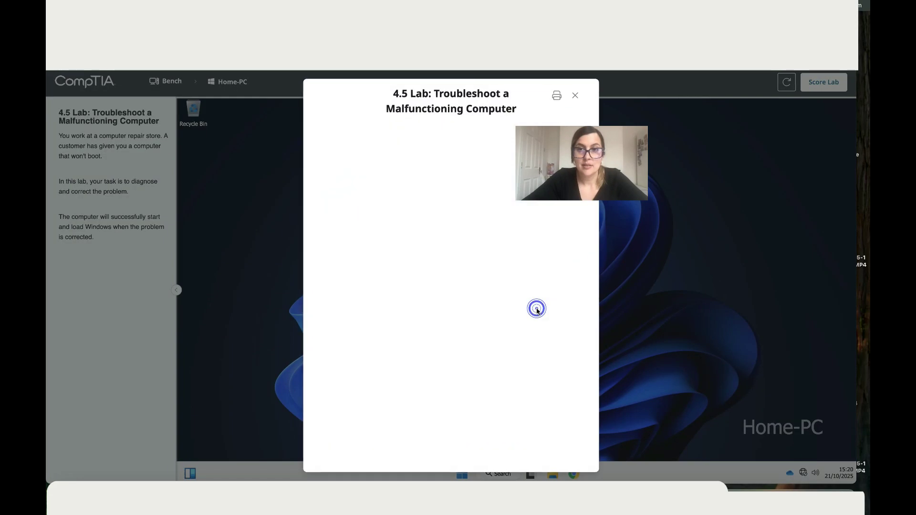